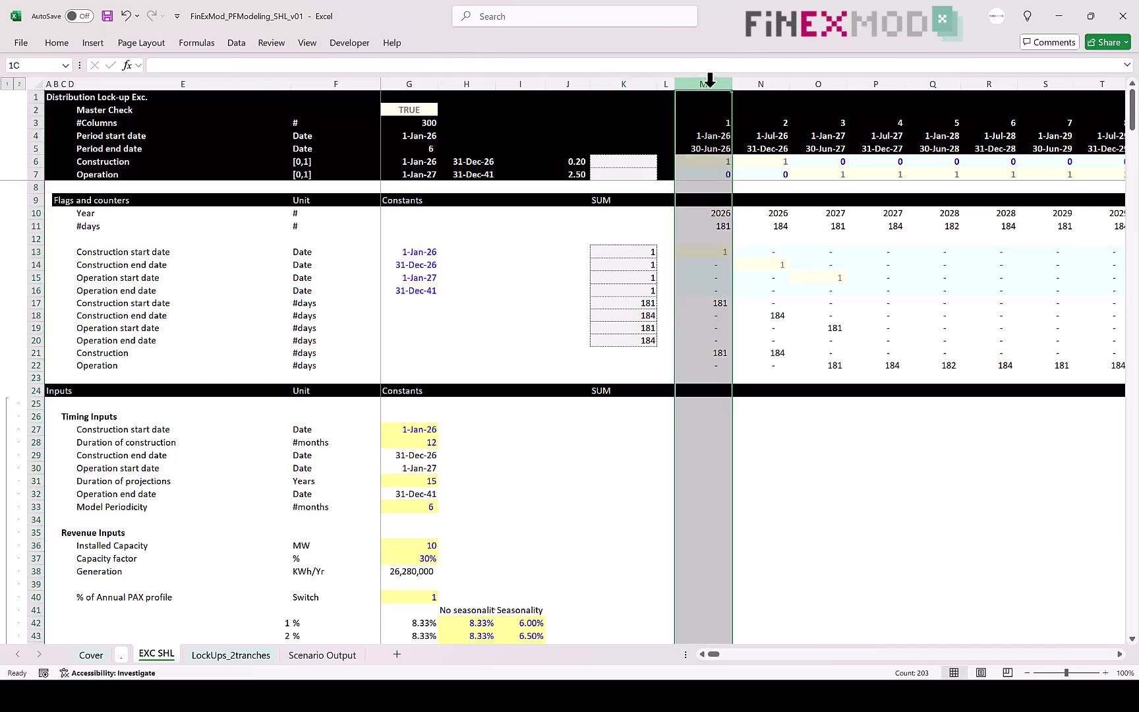
- Extend the selection across the period columns through column X, then select the Construction start date label
key(shift+Right)
key(shift+Right)
key(shift+Right)
key(shift+Right)
key(shift+Right)
key(shift+Right)
key(shift+Right)
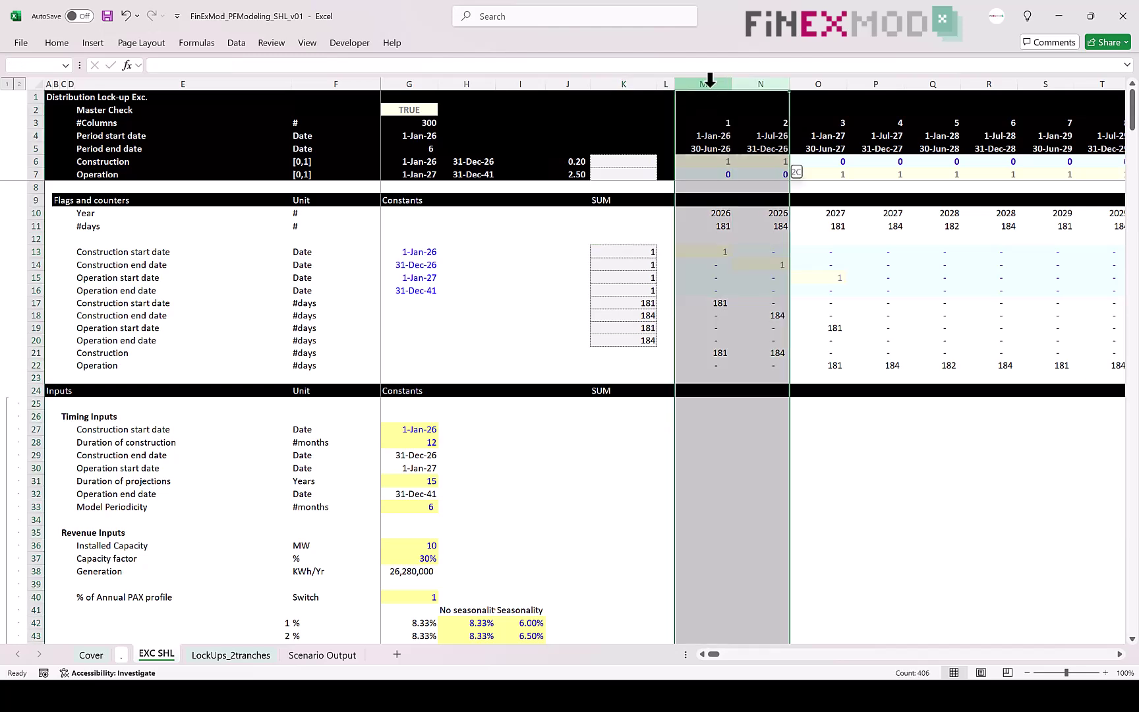
key(shift+Right)
key(shift+Right)
key(shift+Right)
key(shift+Right)
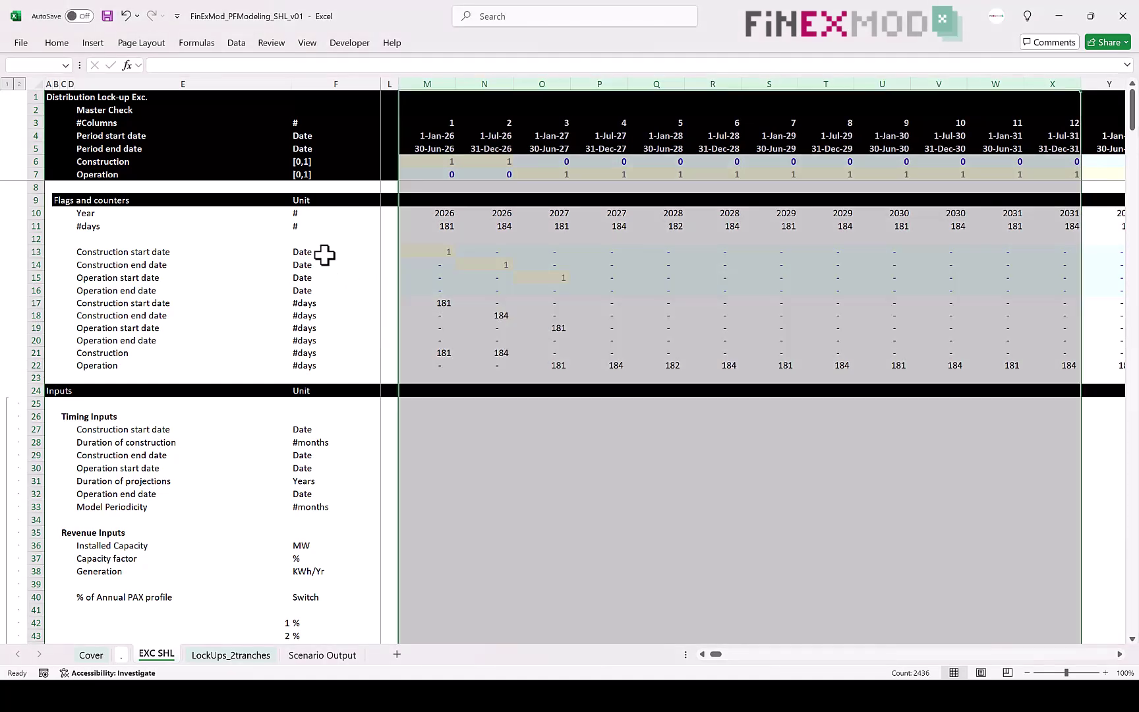
click(286, 252)
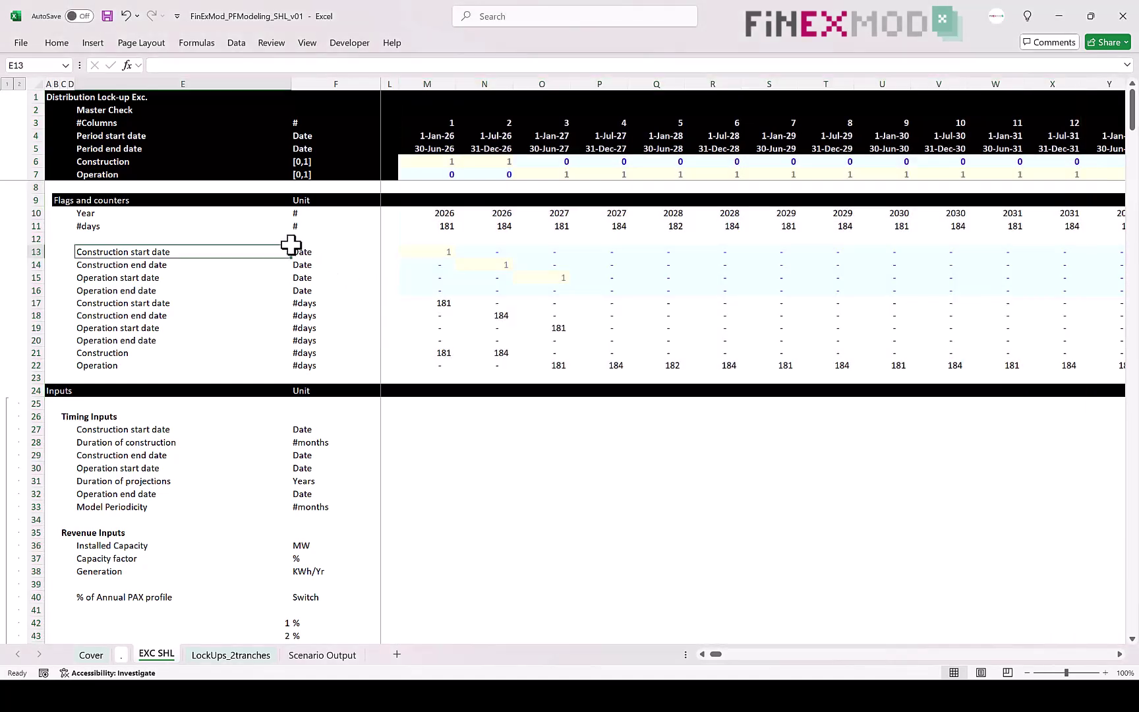
- Collapse the outline to level 1 and select the Inputs, Calculations and Results header rows
click(10, 84)
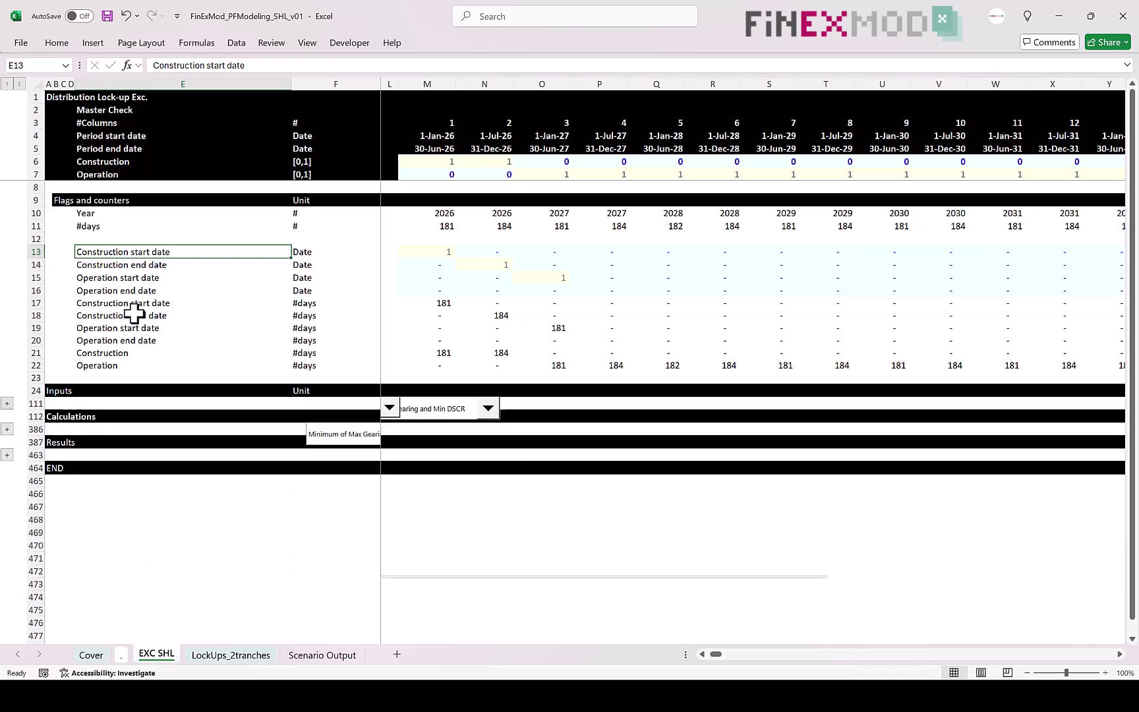
click(35, 391)
click(35, 416)
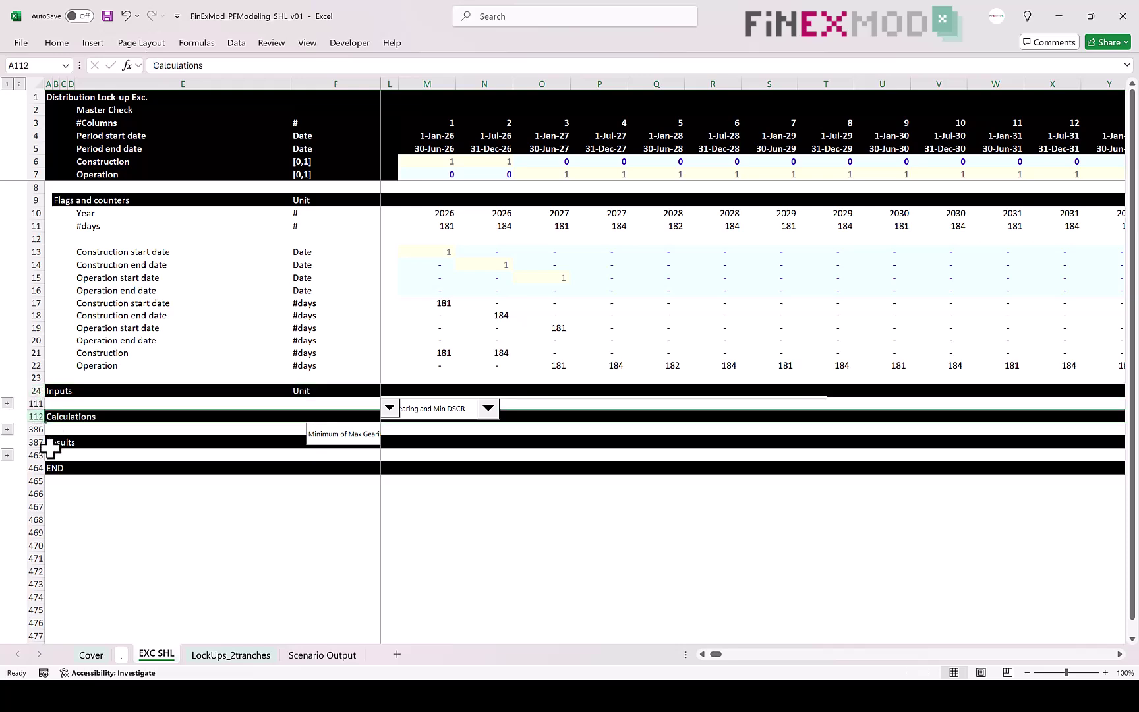
click(35, 442)
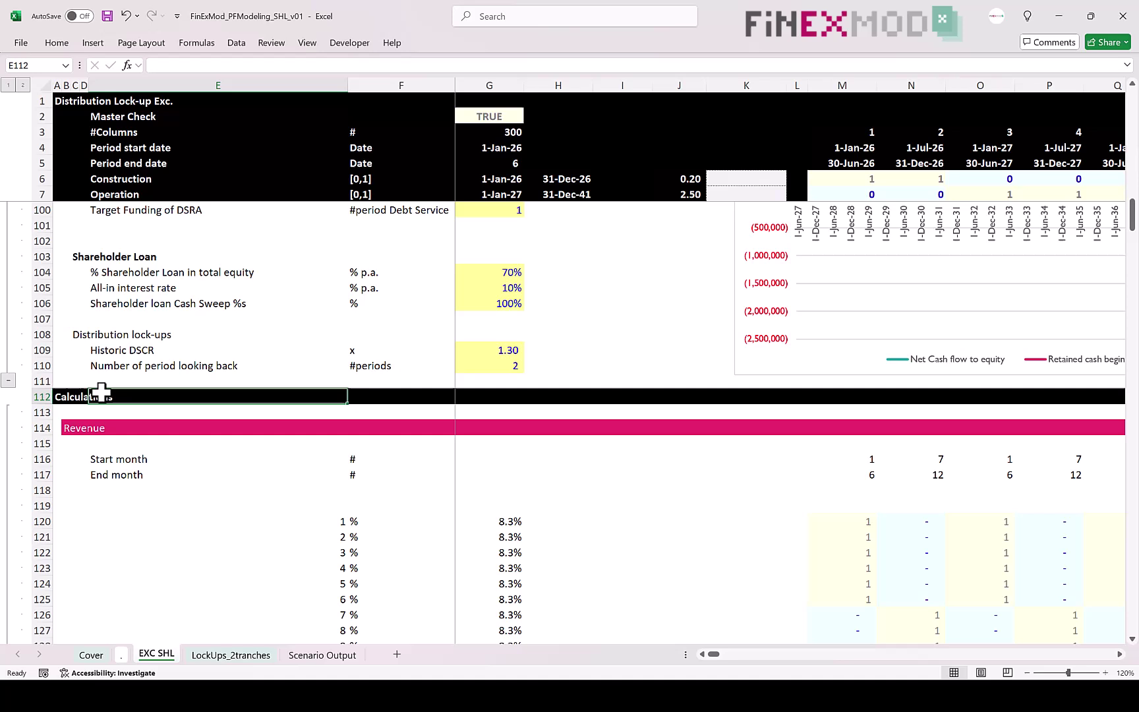
click(101, 392)
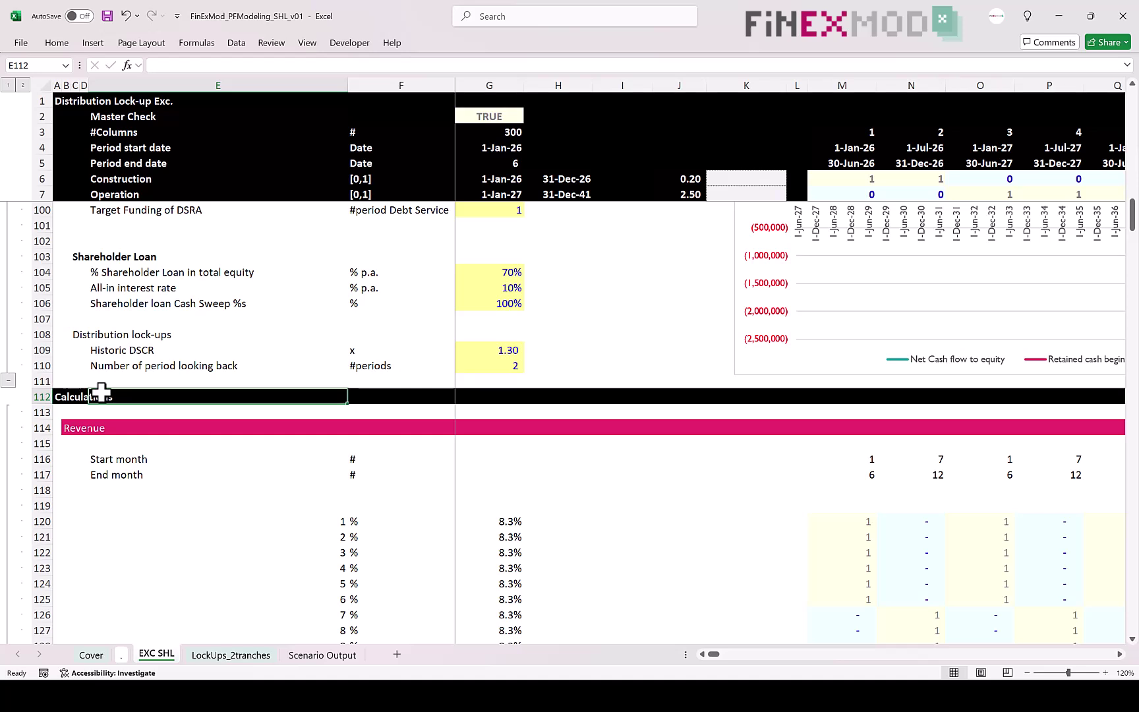
key(Down)
key(Down)
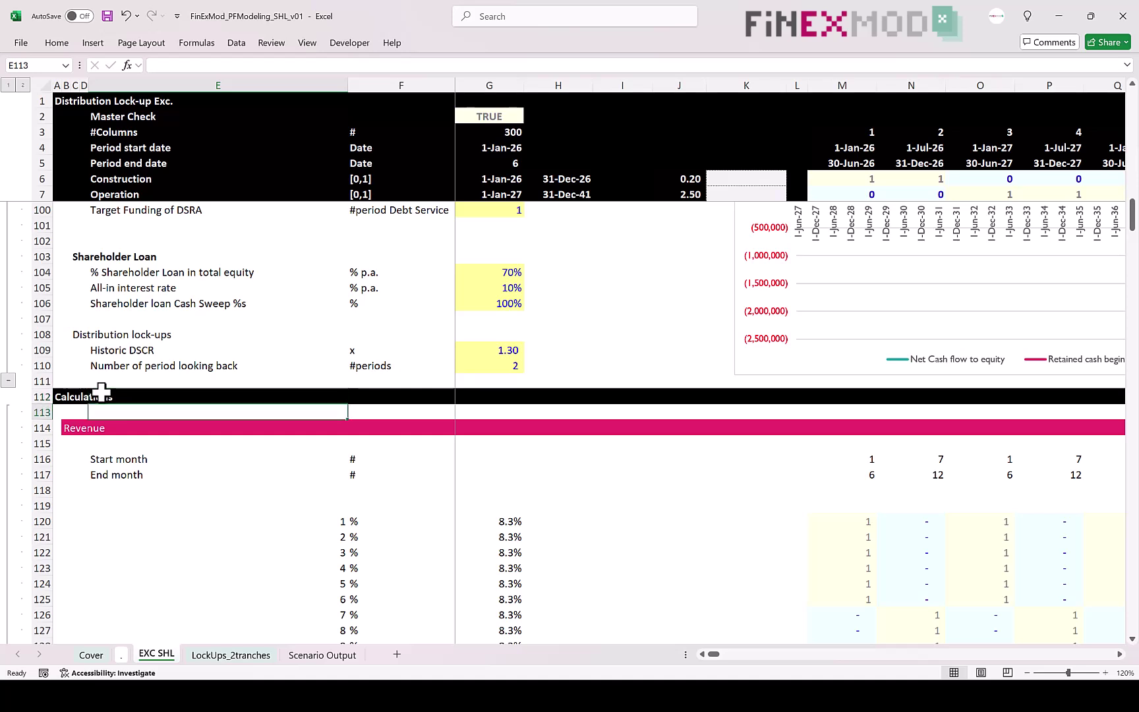
key(Left)
key(Left)
key(Left)
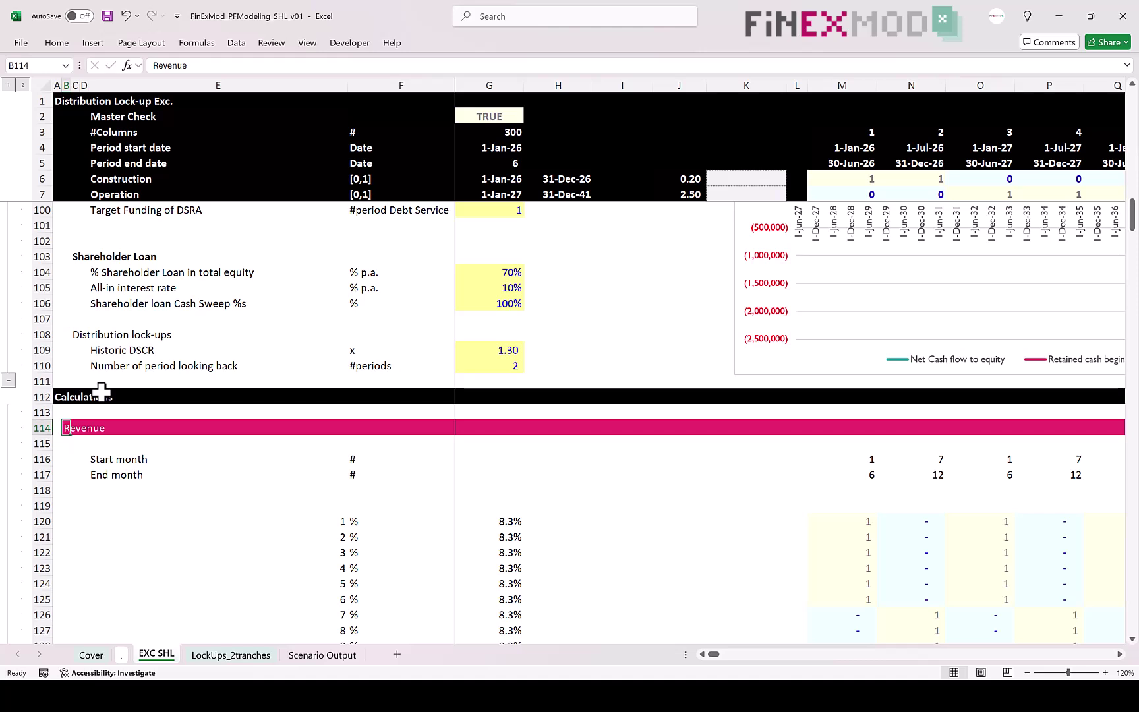
key(ctrl+Down)
key(ctrl+Down)
key(ctrl+Down)
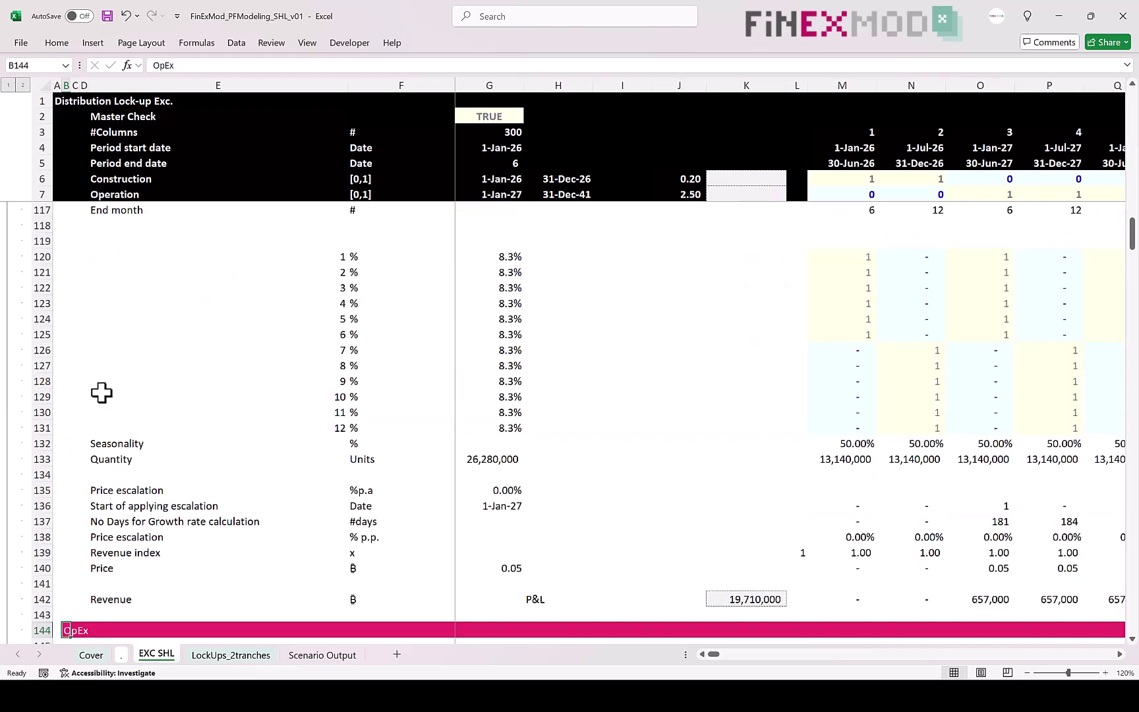
key(Down)
key(Down)
key(Down)
key(Down)
key(Down)
key(Down)
key(Down)
key(Down)
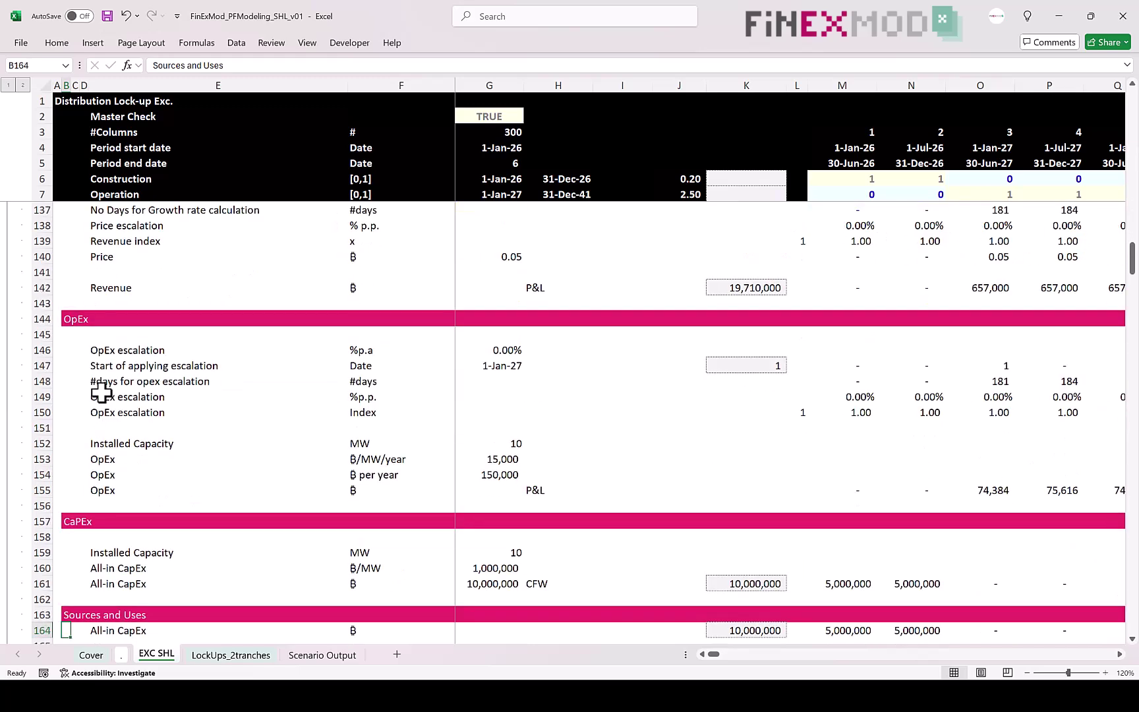
key(Down)
key(Down)
key(Down)
key(Down)
key(Down)
key(Down)
key(Down)
key(Down)
key(Down)
key(Down)
key(Down)
key(Down)
key(Down)
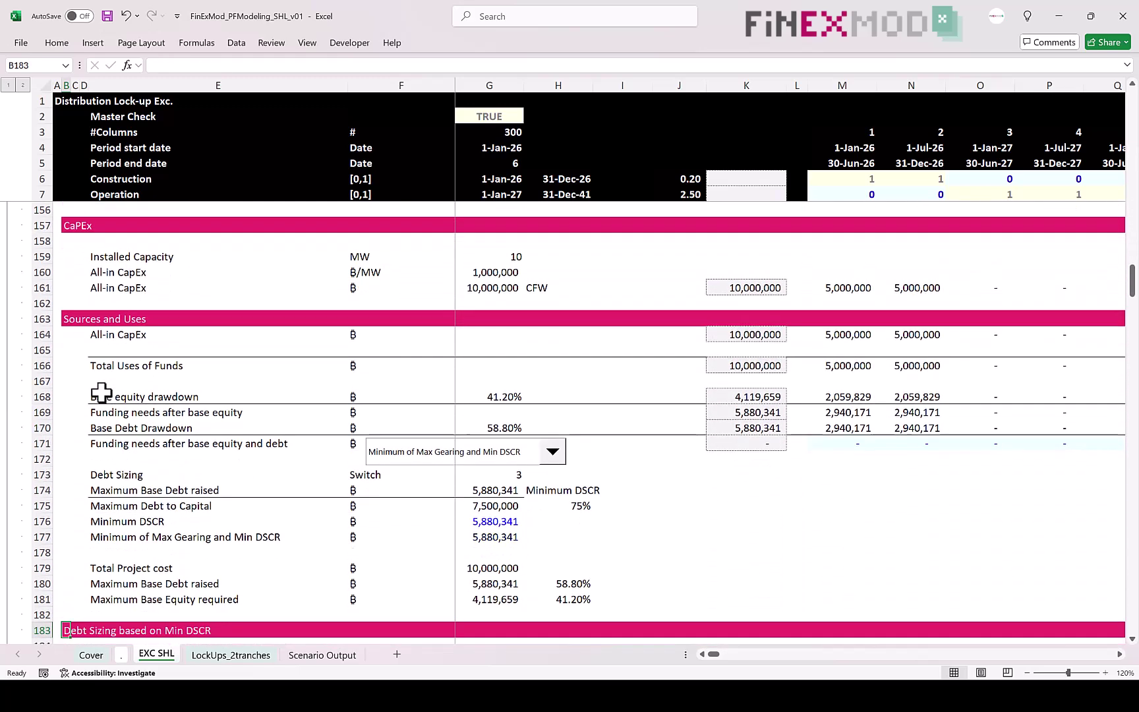
key(Up)
key(Up)
key(Up)
key(Up)
key(Up)
key(Up)
key(Up)
key(Up)
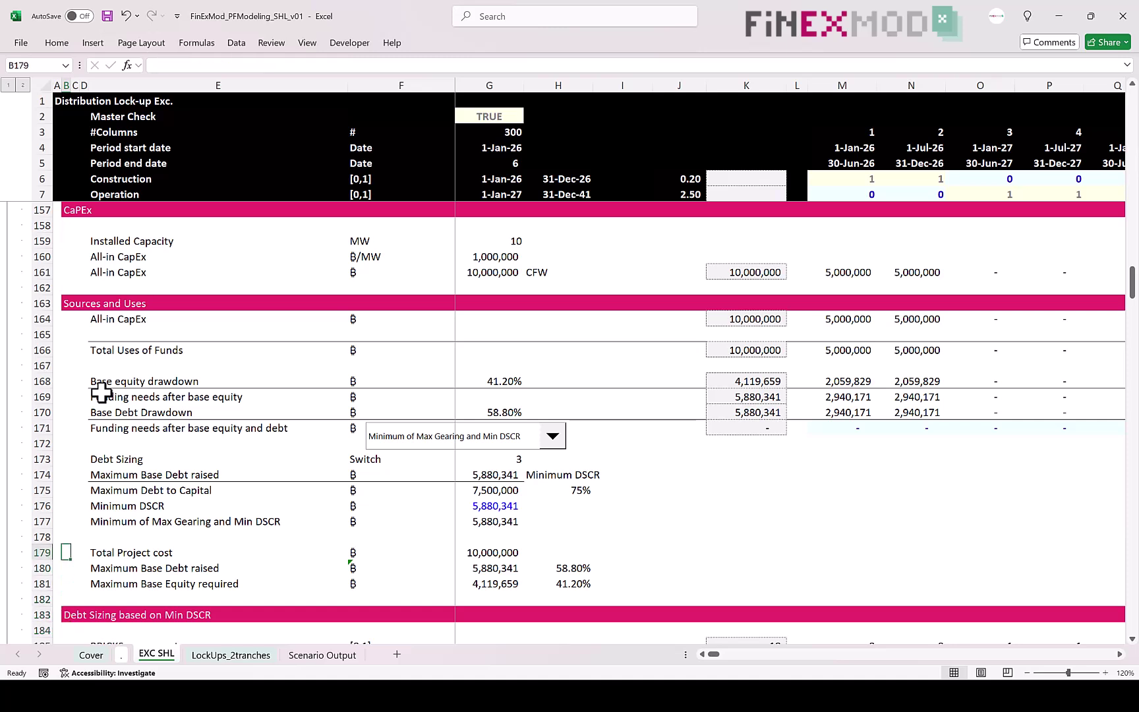
key(Up)
key(Up)
key(Up)
key(Up)
key(Up)
key(Up)
key(Up)
key(Up)
key(Up)
key(Up)
key(Up)
key(Down)
key(Down)
key(Down)
key(Down)
key(Down)
key(Down)
key(Down)
key(Down)
key(Down)
key(Right)
key(Right)
key(Right)
key(Right)
key(Right)
key(Down)
key(Down)
key(Down)
key(Down)
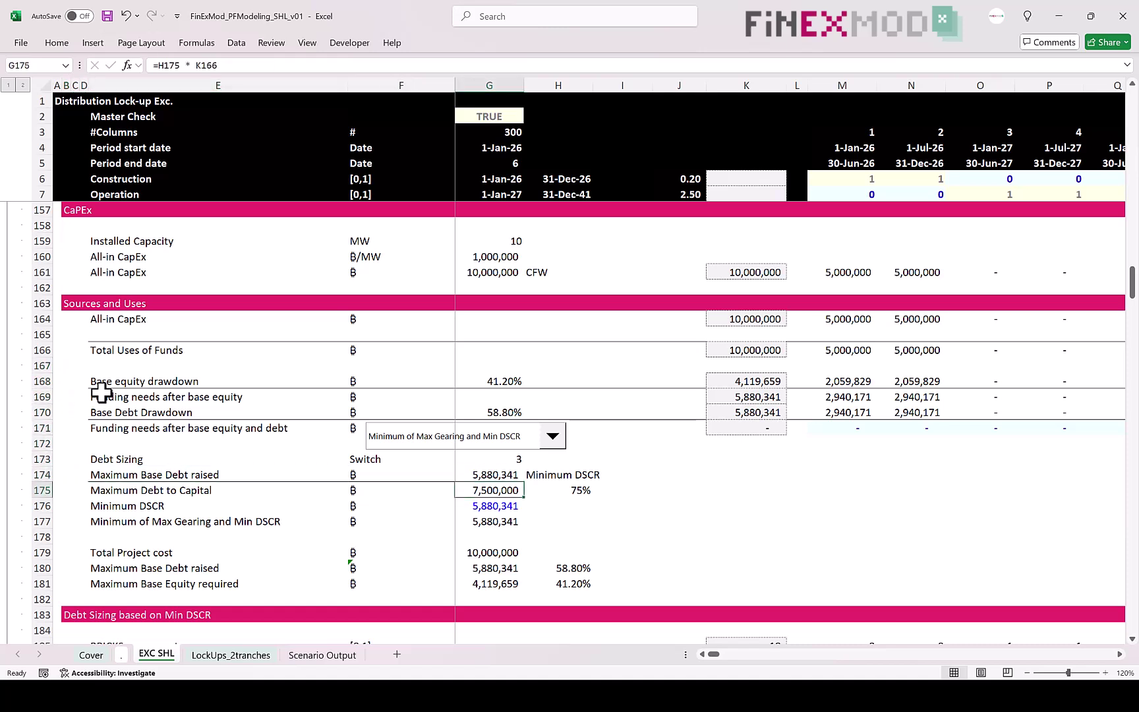
key(Down)
key(Down)
key(Down)
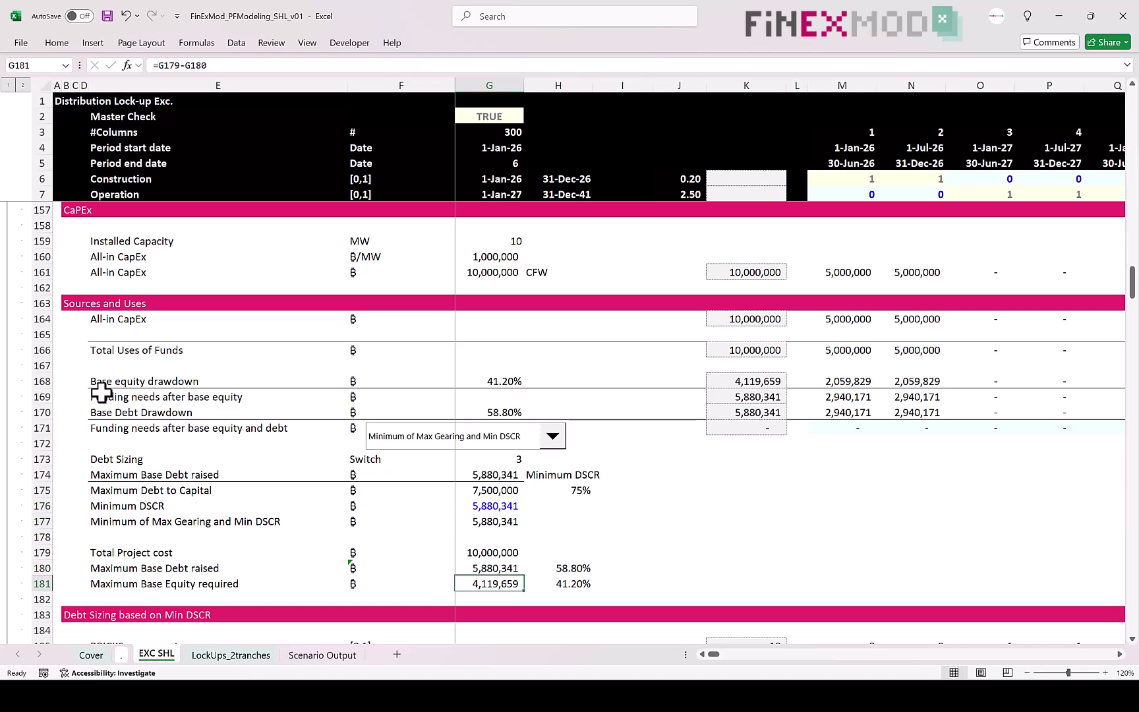
key(shift+space)
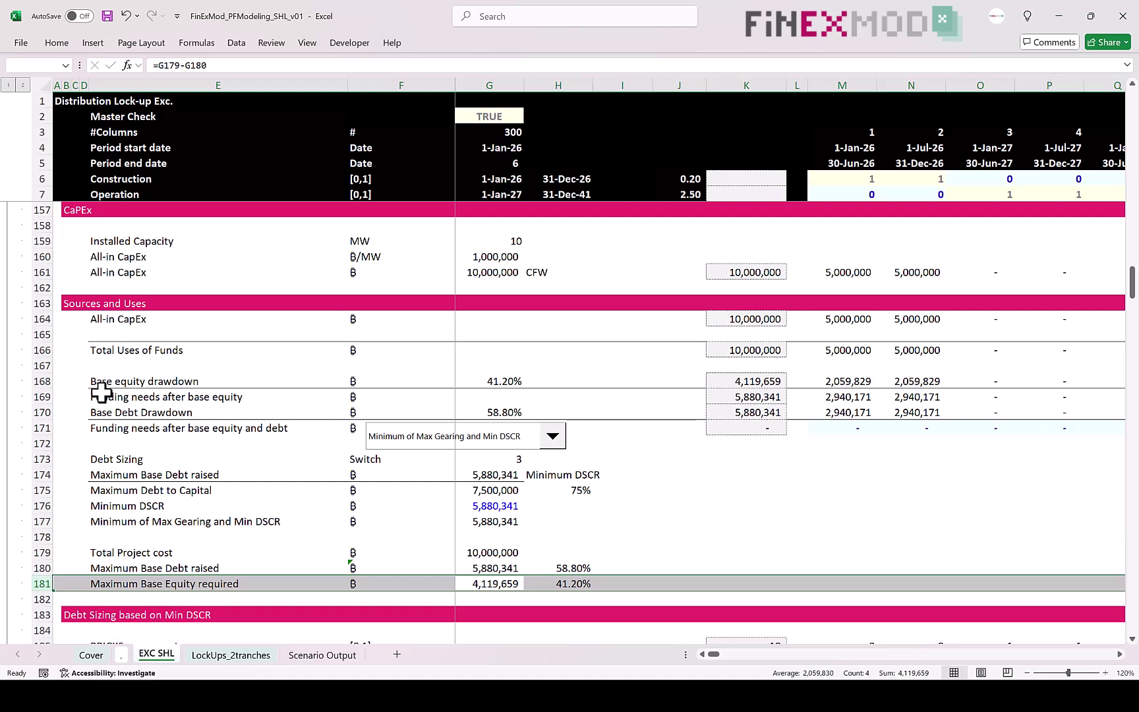
key(Up)
key(Up)
key(Up)
key(Up)
key(Up)
key(Up)
key(Up)
key(Up)
key(Up)
key(Up)
key(Up)
key(Up)
key(Up)
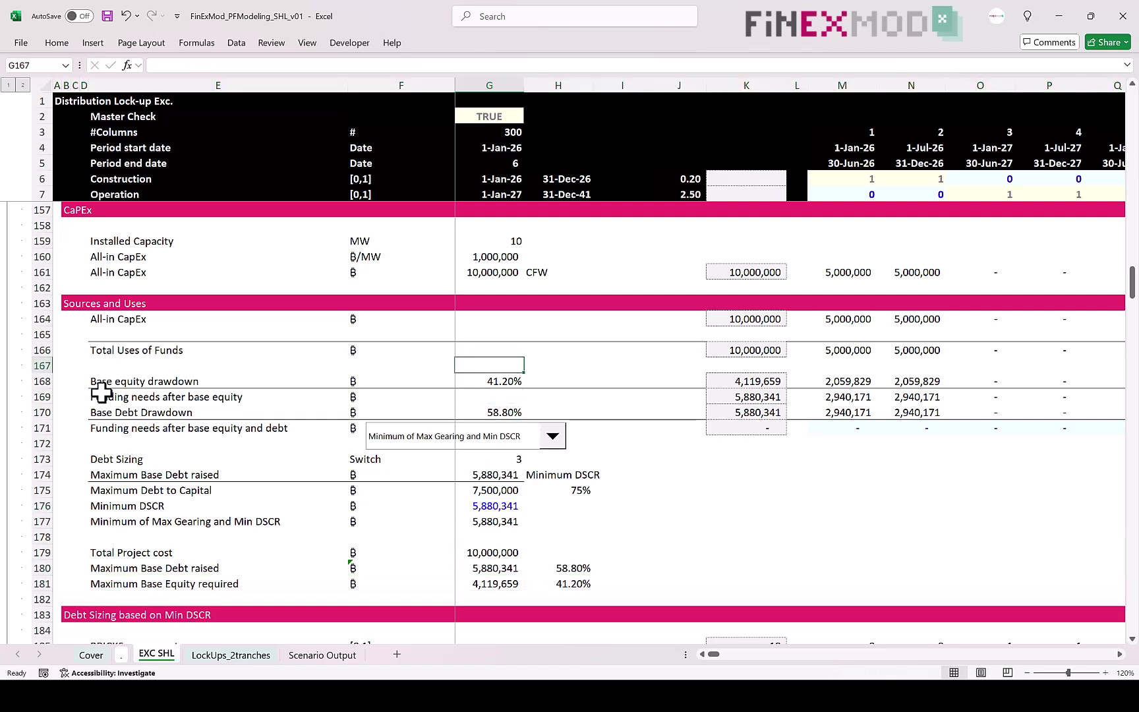
key(shift+space)
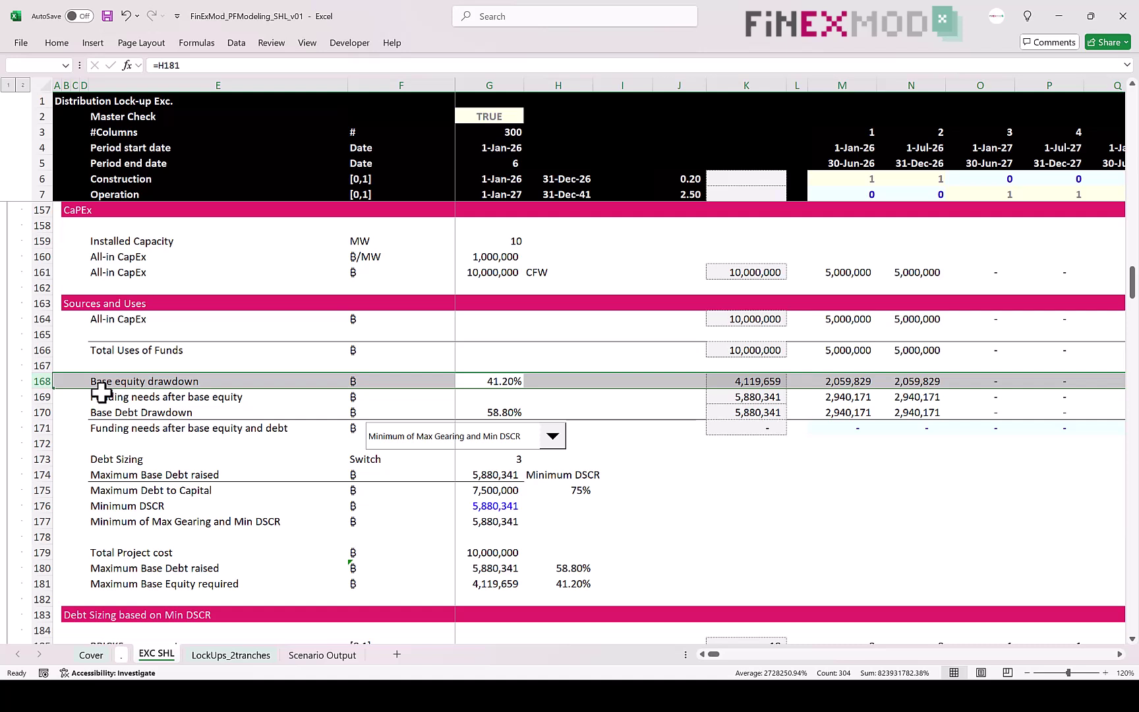
key(Left)
key(Left)
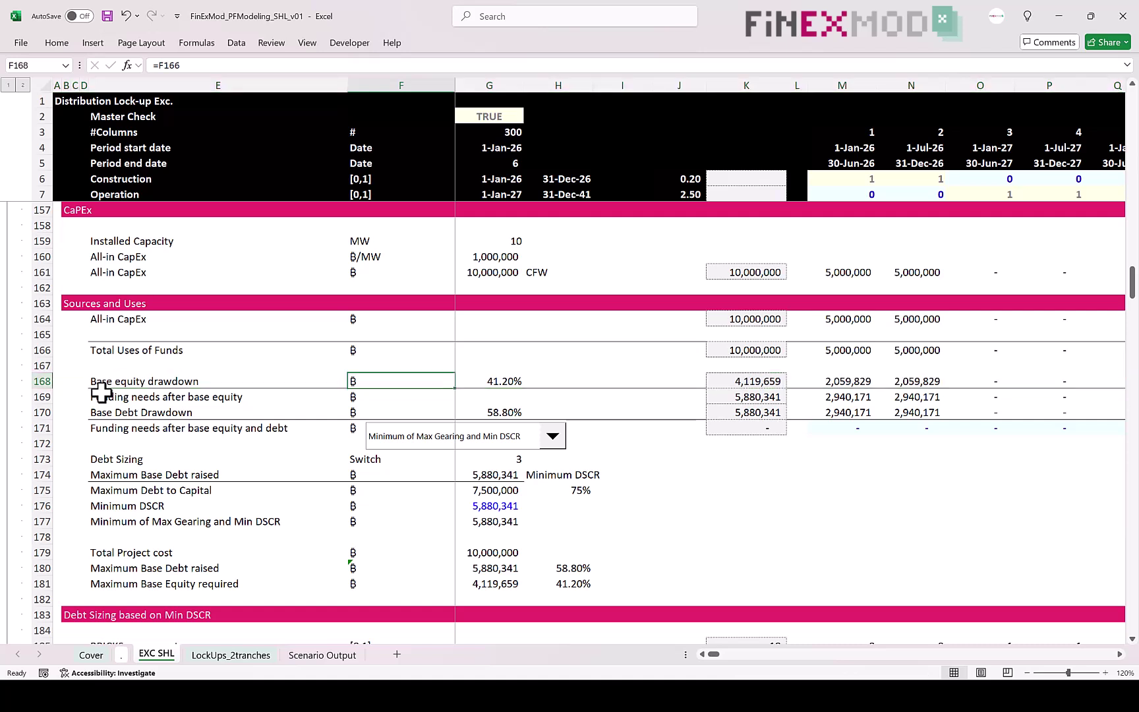
key(Left)
key(Left)
key(Left)
key(Left)
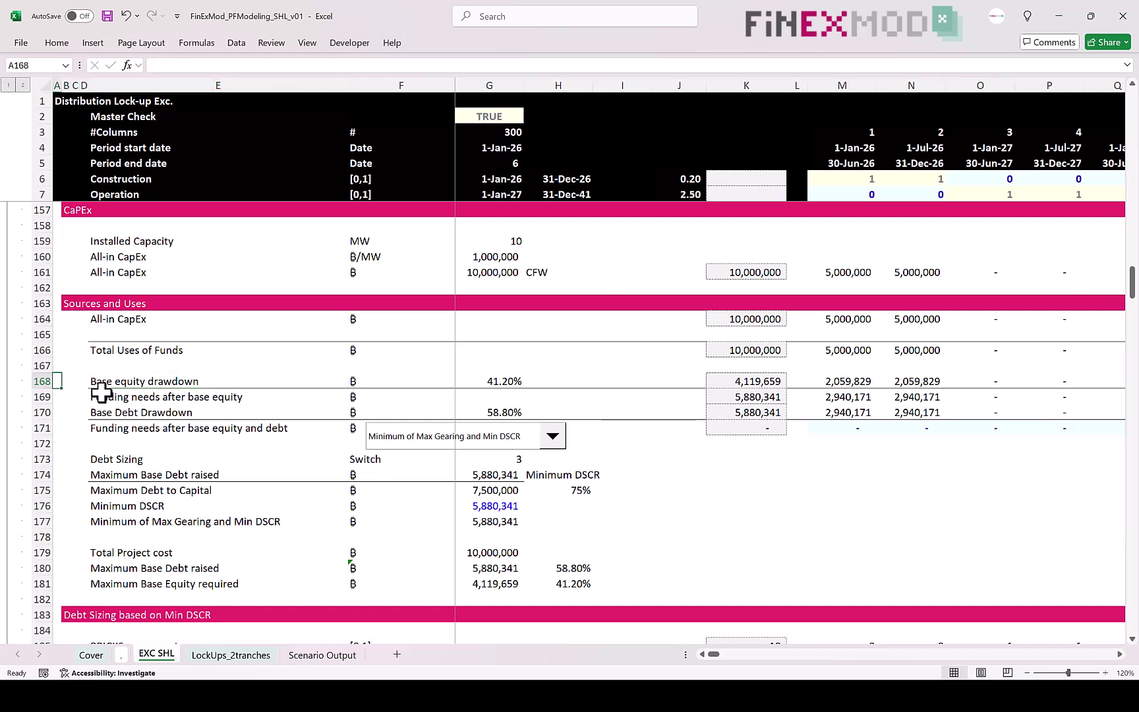
key(ctrl+Up)
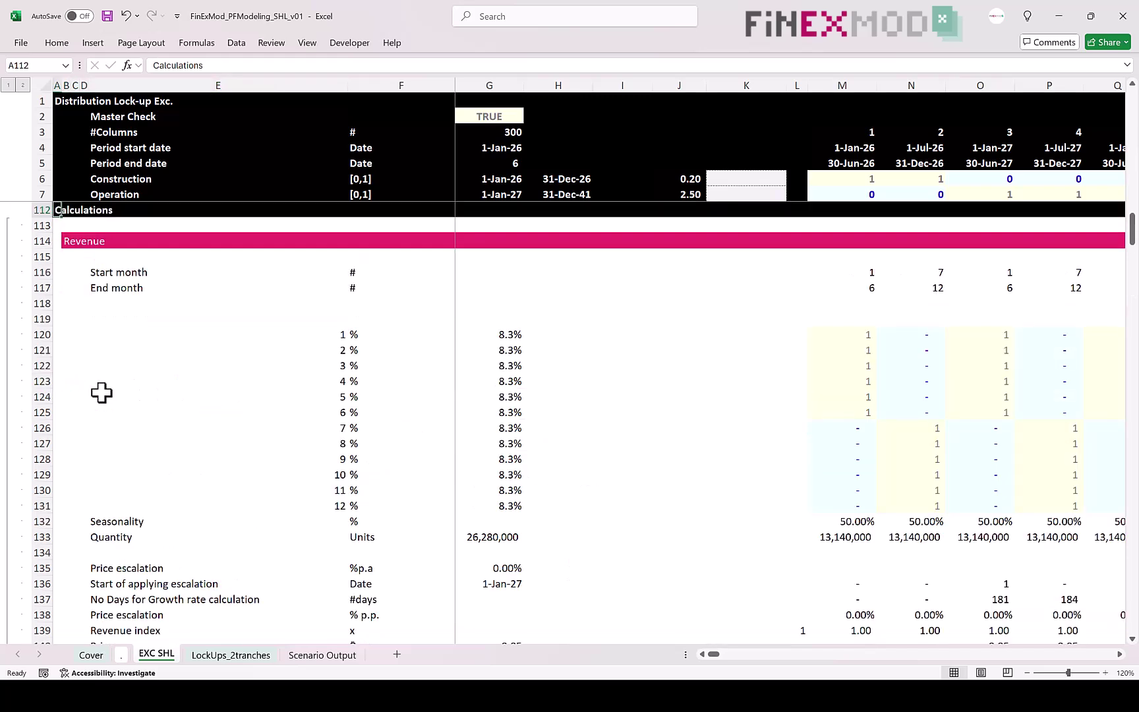
- Highlight the Shareholder Loan heading and the % Shareholder Loan in total equity row
key(Up)
key(Up)
key(Up)
key(Up)
key(Up)
key(Up)
key(Up)
key(Up)
key(Up)
key(Up)
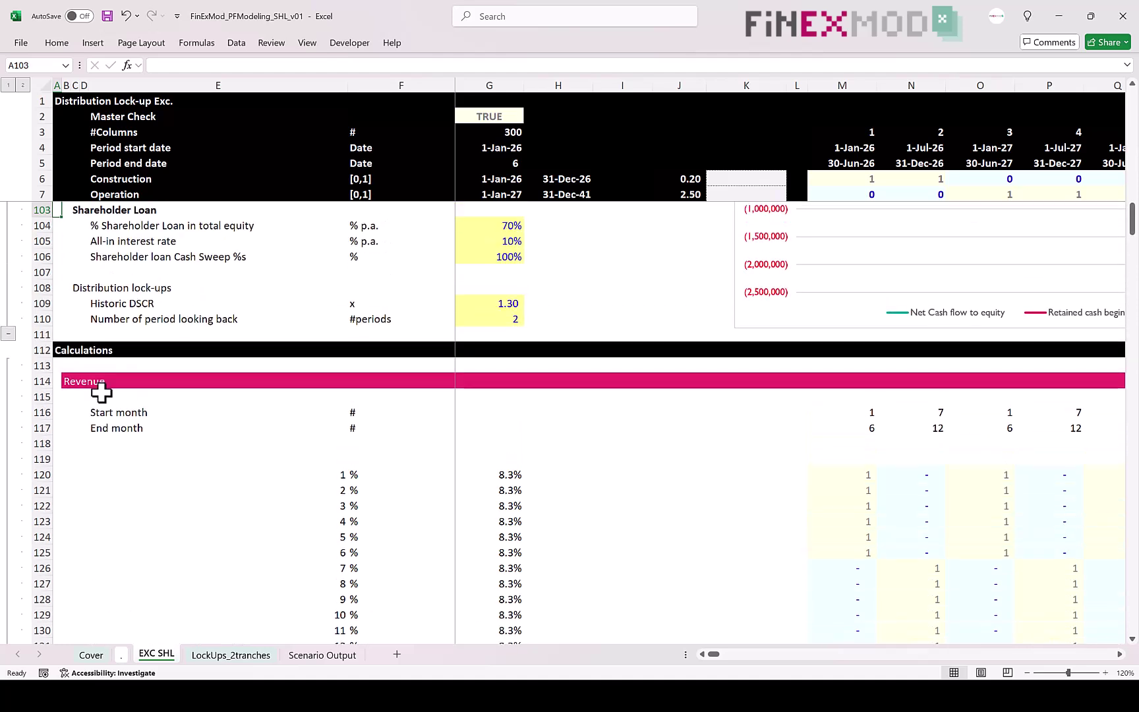
key(Down)
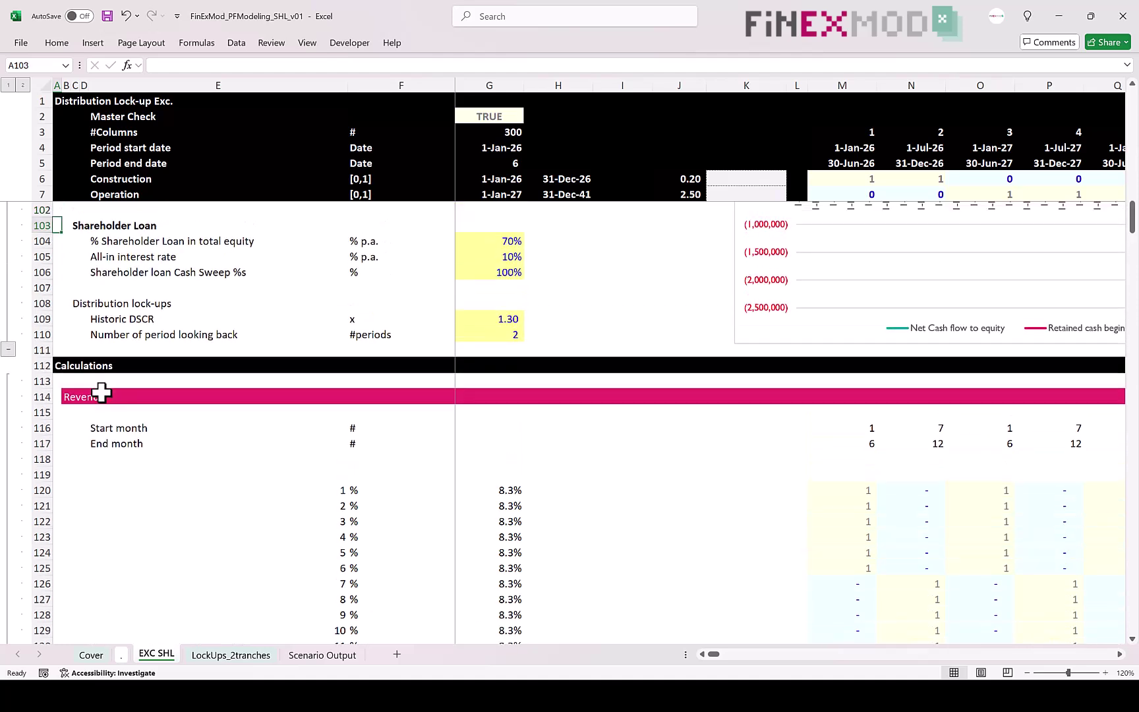
key(shift+space)
key(shift+Down)
key(shift+Down)
key(shift+Down)
key(shift+Down)
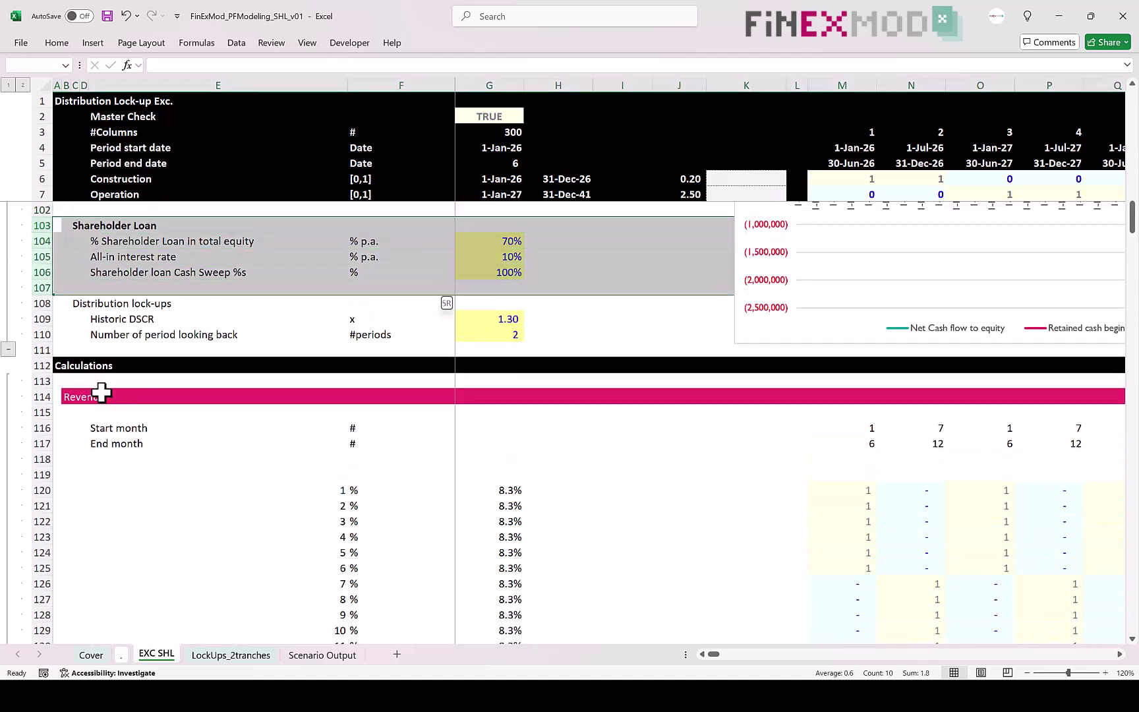
key(Down)
key(shift+space)
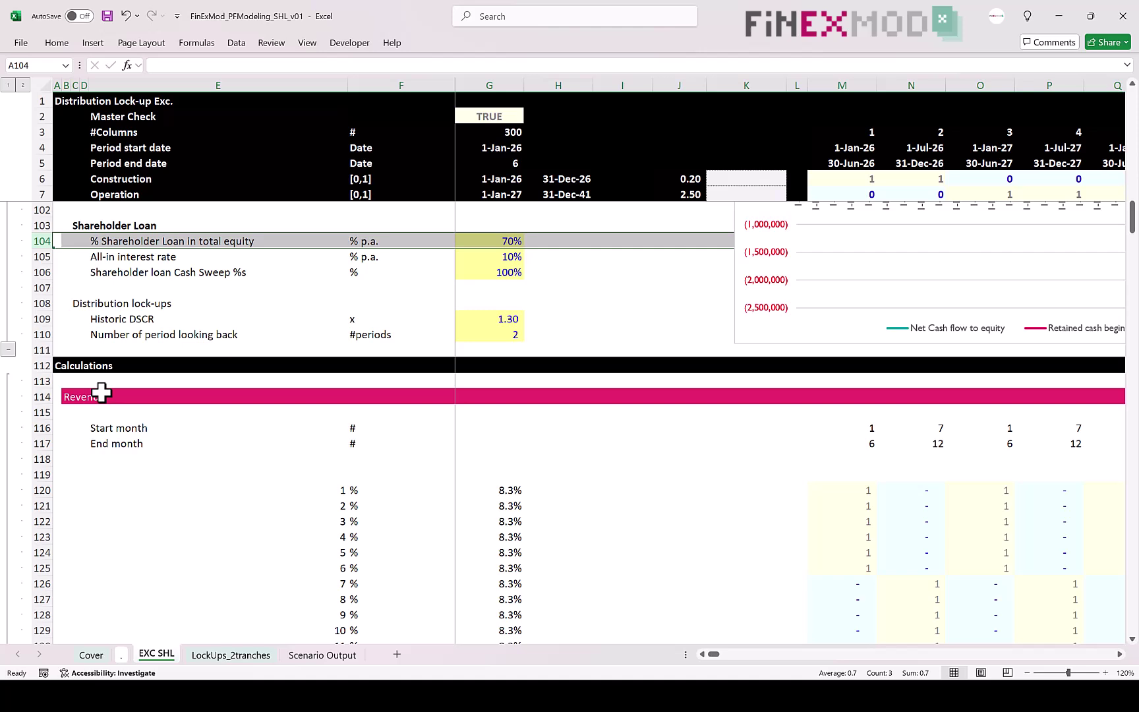
- Highlight the All-in interest rate and Shareholder loan Cash Sweep %s rows
key(Down)
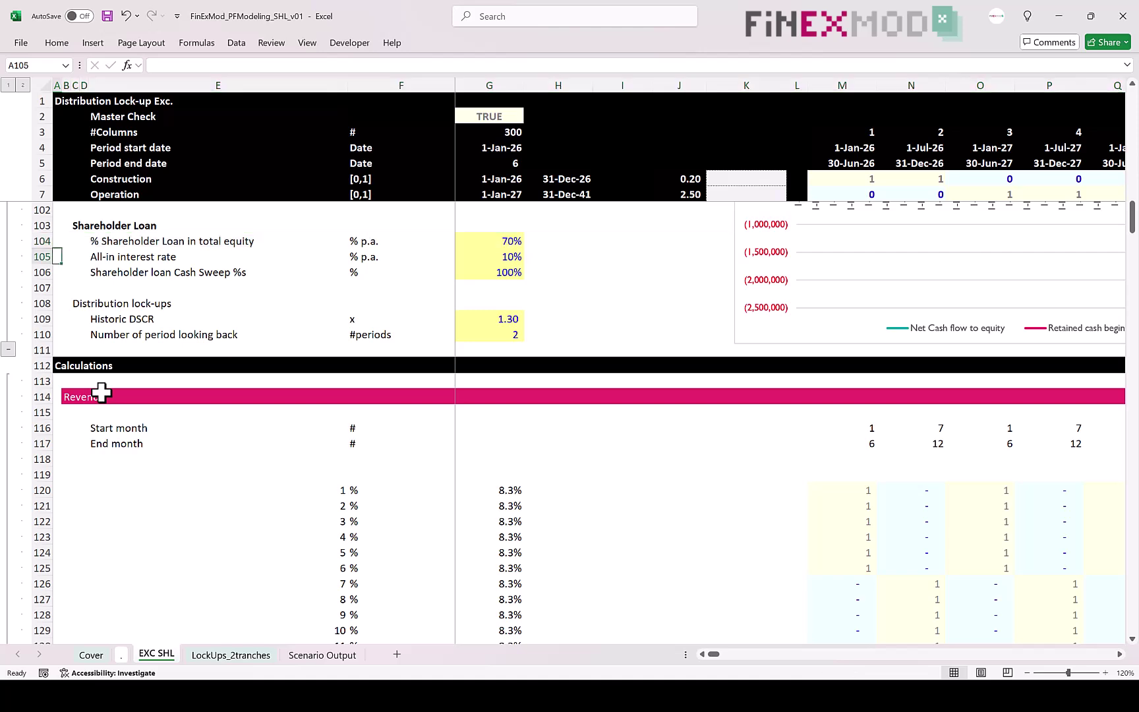
key(shift+space)
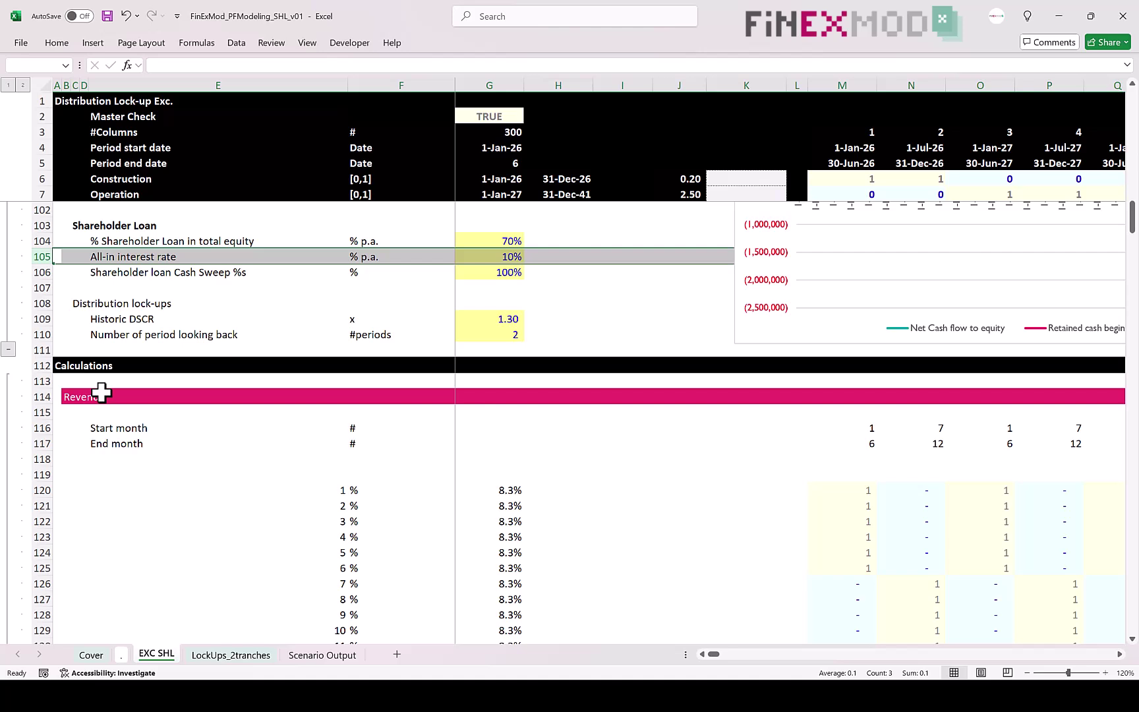
key(Down)
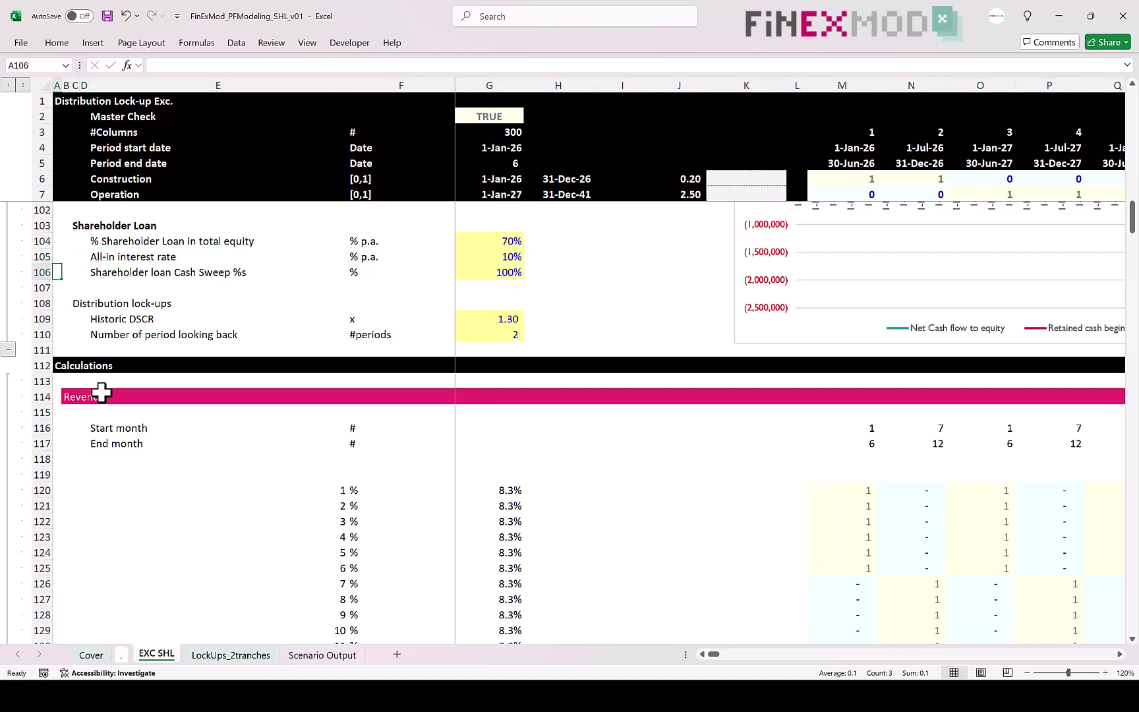
key(shift+space)
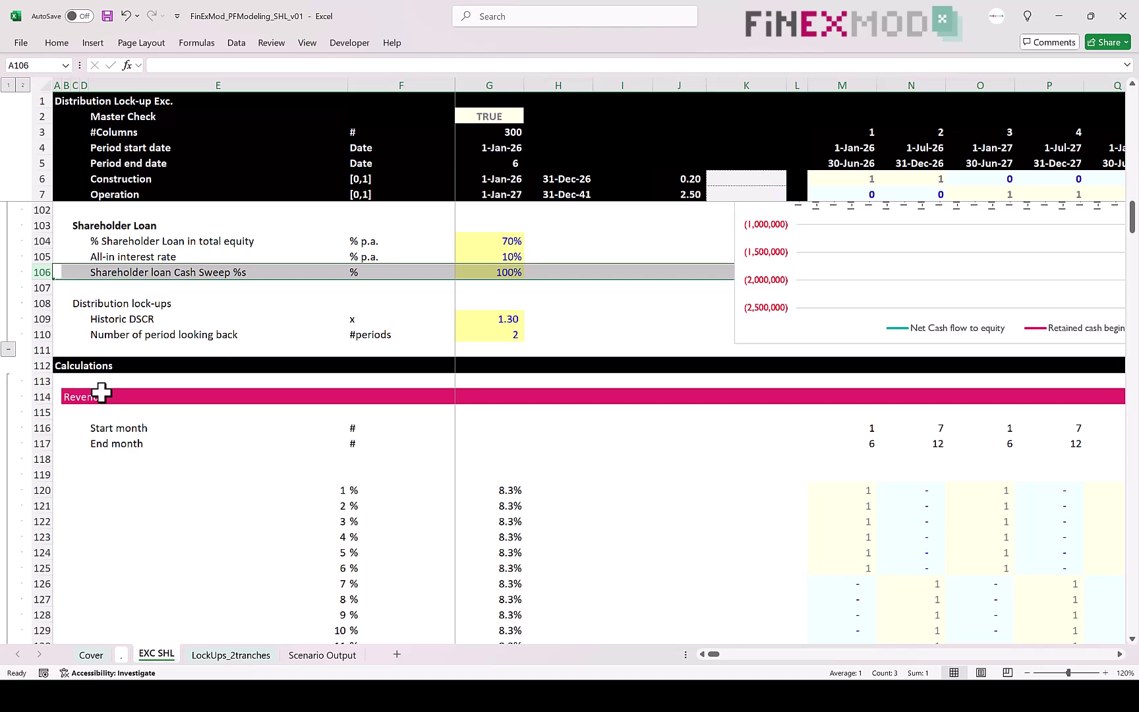
- Move down past Distribution lock-ups into the Revenue block's Price row
key(Down)
key(Down)
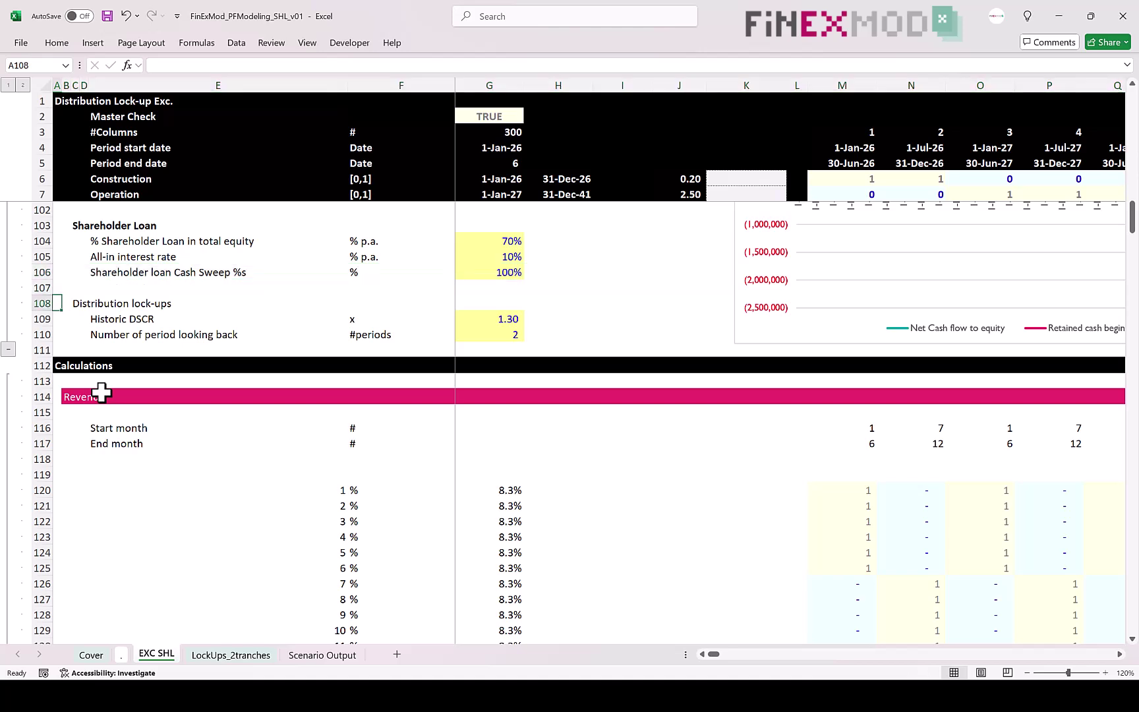
key(Down)
key(Down)
key(Down)
key(Down)
key(Down)
key(Down)
key(Down)
key(Down)
key(Down)
key(Down)
key(Down)
key(Down)
key(Down)
key(Down)
key(Down)
key(Down)
key(Down)
key(Down)
key(Down)
key(Down)
key(Down)
key(Down)
key(Down)
key(Down)
key(Down)
key(Down)
key(Down)
key(Down)
key(Down)
key(Down)
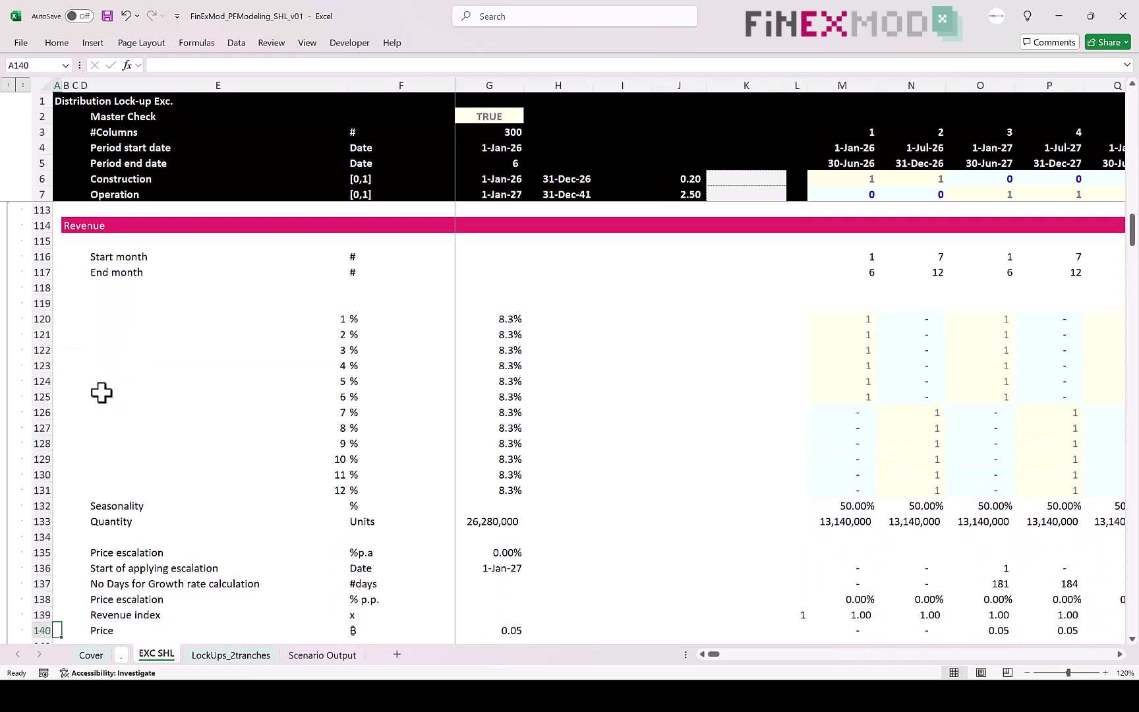
- Jump down to the Equity section and highlight the total Equity drawdown row
key(Page_Down)
key(Page_Down)
key(Down)
key(Down)
key(Down)
key(Down)
key(Down)
key(Down)
key(Down)
key(Down)
key(Down)
key(Down)
key(Down)
key(Right)
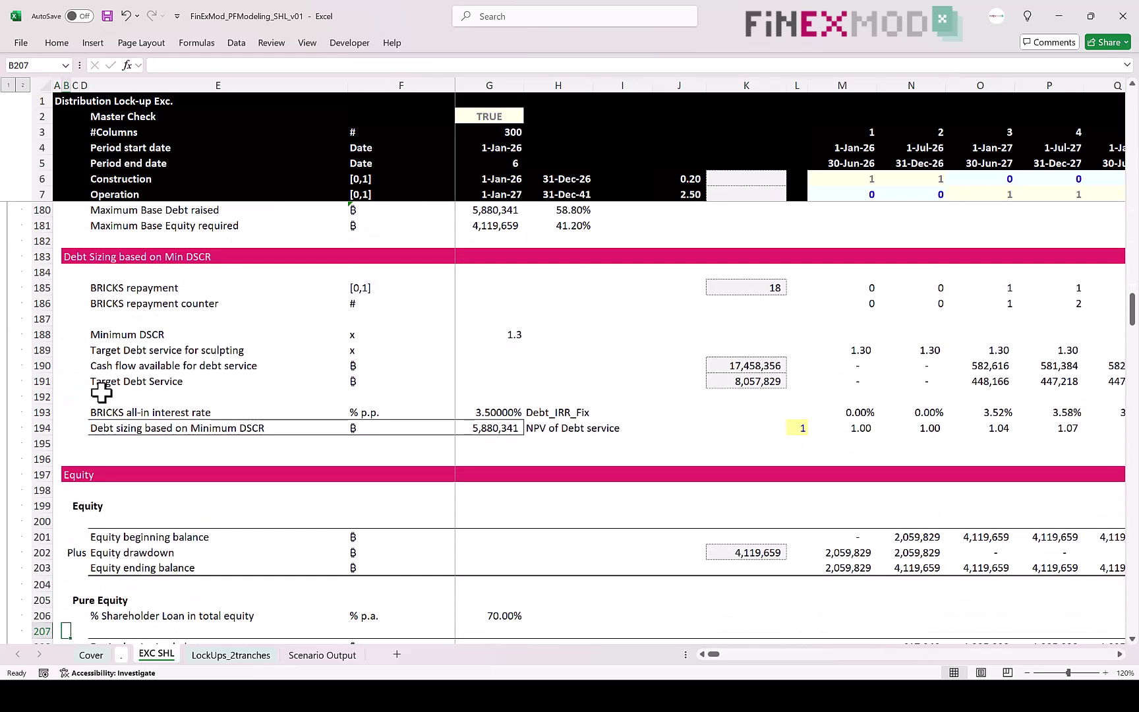
key(Down)
key(Down)
key(Down)
key(Down)
key(Down)
key(Down)
key(Down)
key(Up)
key(Up)
key(Up)
key(Up)
key(Up)
key(Up)
key(Up)
key(Up)
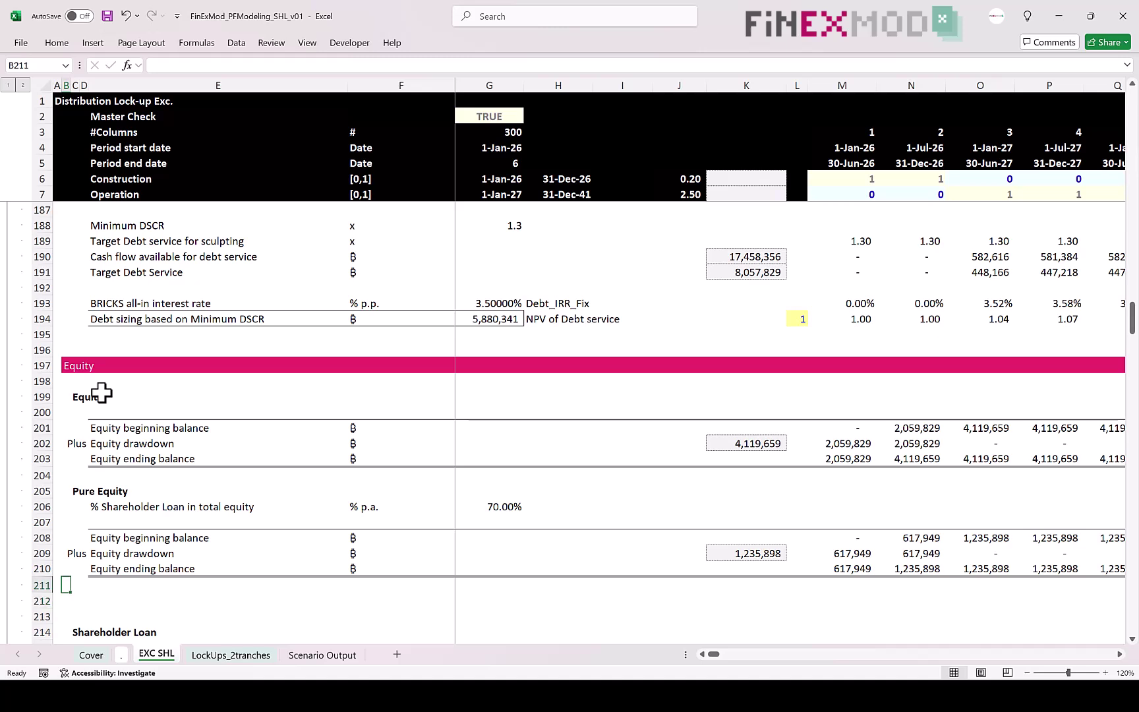
key(Up)
key(Up)
key(Up)
key(Up)
key(shift+space)
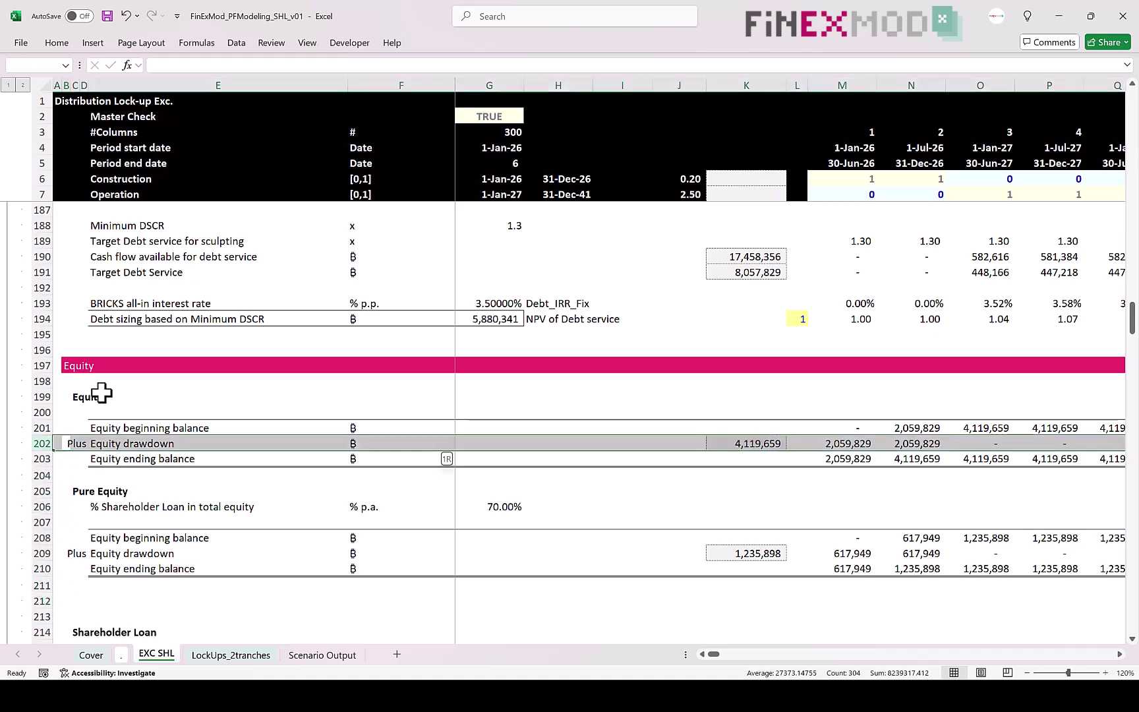
- Compare the Equity ending balance and total drawdown rows, then highlight the pure Equity drawdown row
key(Down)
key(Down)
key(Down)
key(Down)
key(Down)
key(Down)
key(Down)
key(Down)
key(Down)
key(Up)
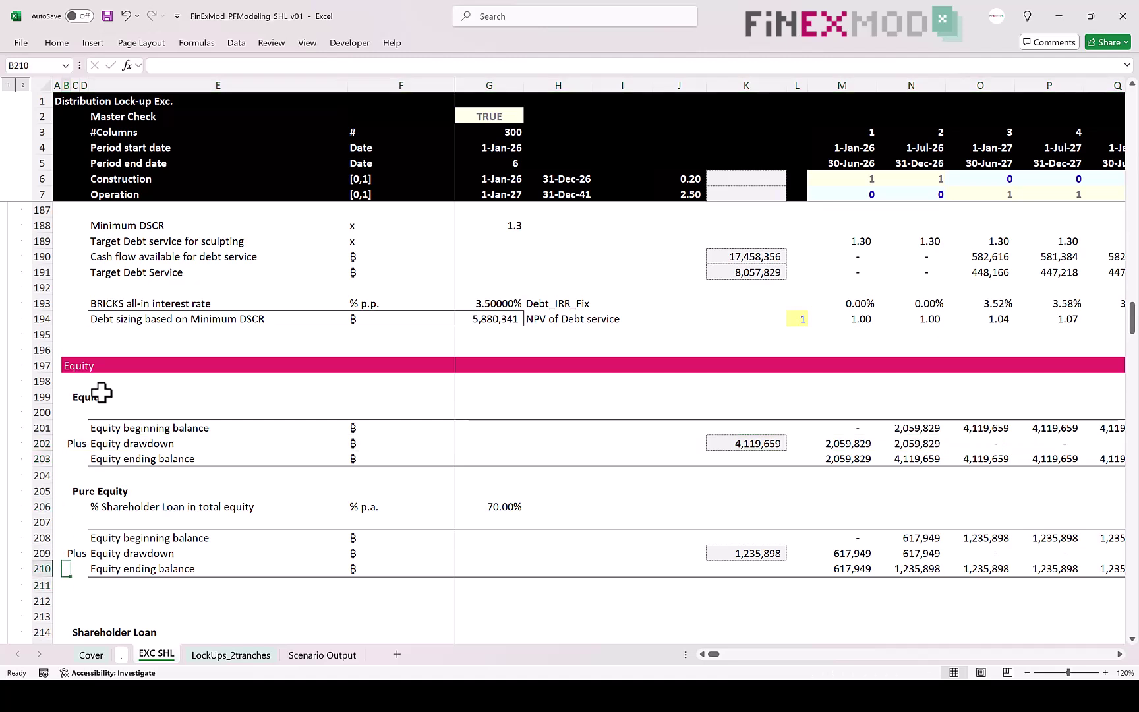
key(Up)
key(Up)
key(Up)
key(Up)
key(Up)
key(Up)
key(Up)
key(Up)
key(shift+space)
key(Down)
key(Down)
key(Down)
key(Down)
key(Down)
key(Down)
key(Down)
key(shift+space)
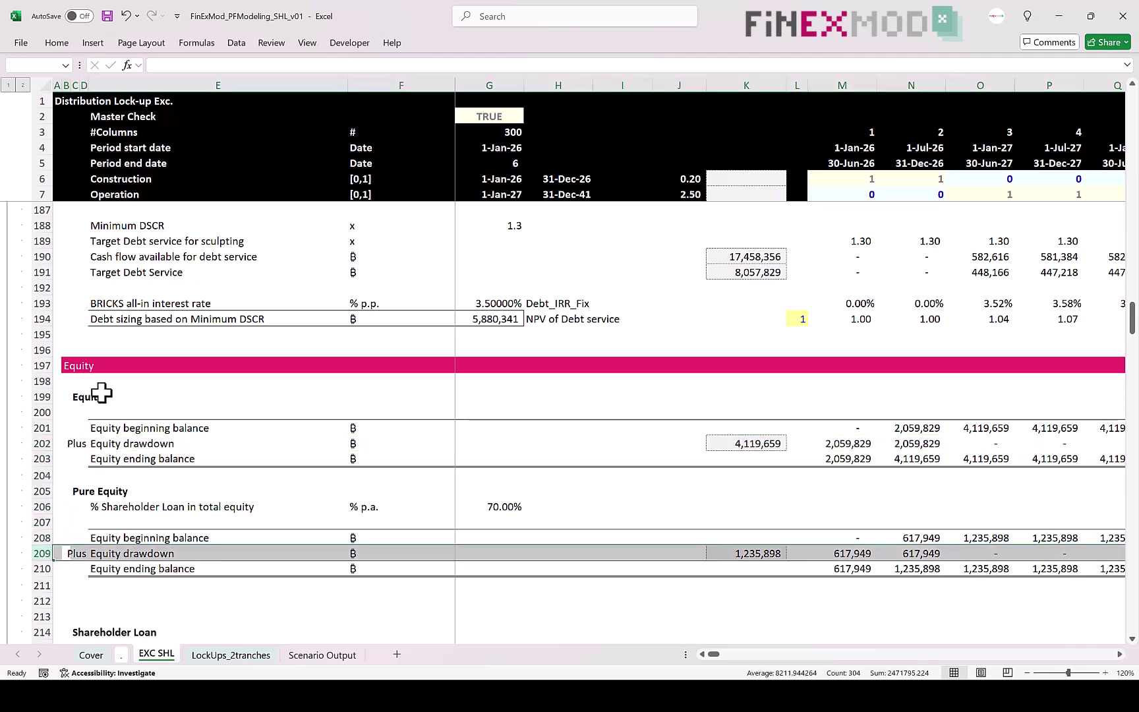
- Highlight the Shareholder loan drawdown row and the % Shareholder Loan in total equity row
key(Down)
key(Down)
key(Down)
key(Down)
key(Down)
key(Down)
key(Down)
key(Down)
key(Down)
key(Down)
key(Down)
key(Down)
key(Down)
key(Down)
key(Down)
key(Down)
key(Down)
key(Down)
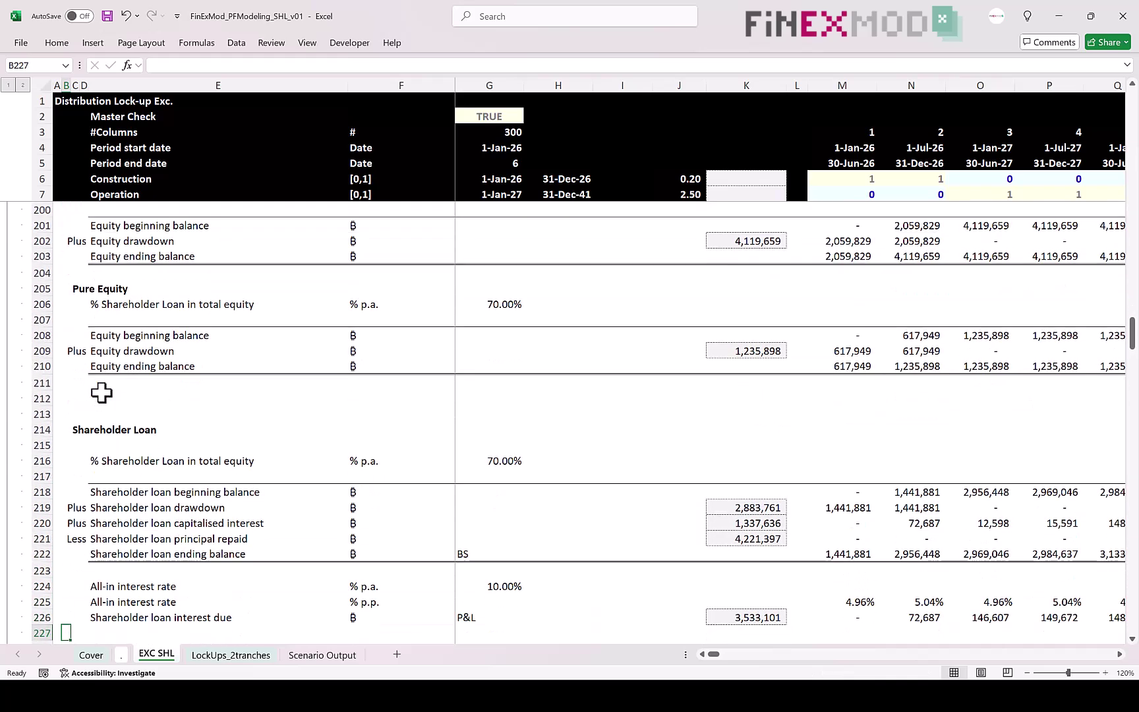
key(Up)
key(Up)
key(Up)
key(Up)
key(Up)
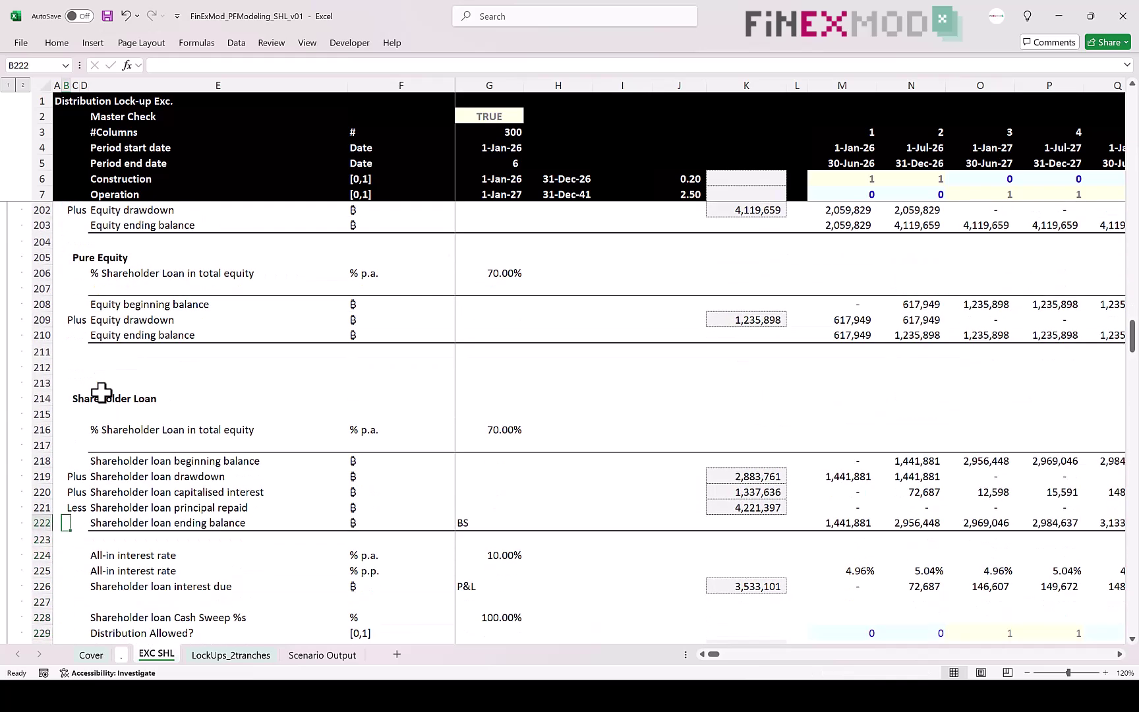
key(Up)
key(Up)
key(Up)
key(Down)
key(Down)
key(Down)
key(Down)
key(Down)
key(Up)
key(Up)
key(Up)
key(Up)
key(Up)
key(shift+space)
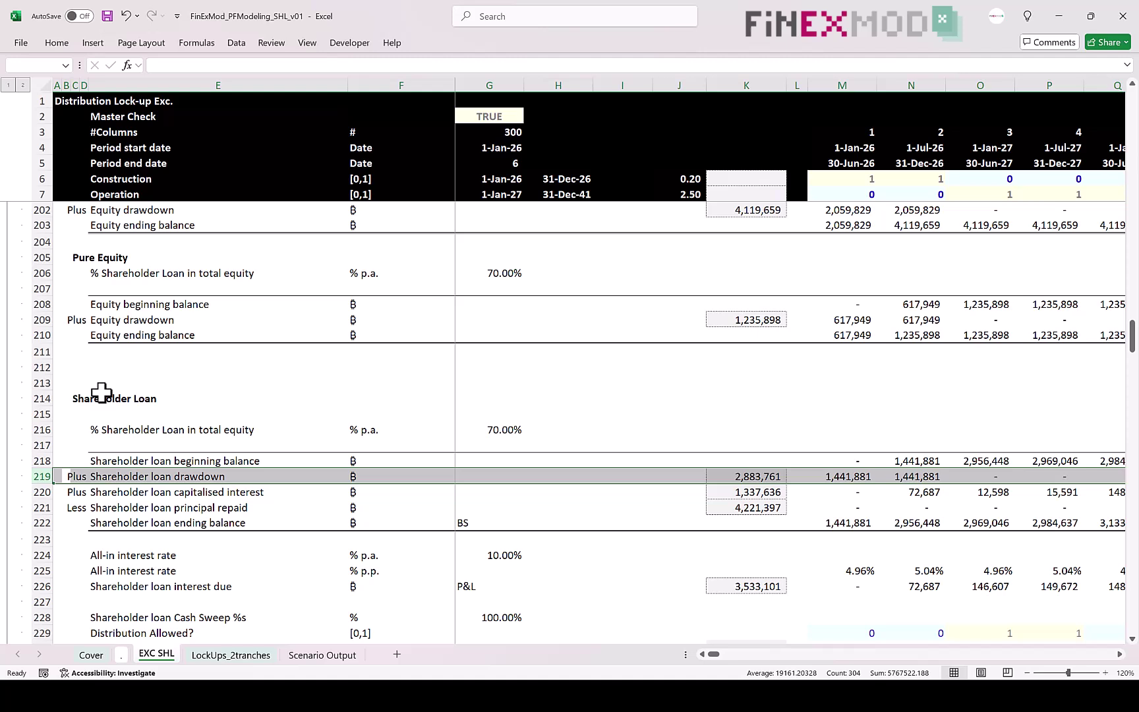
click(43, 430)
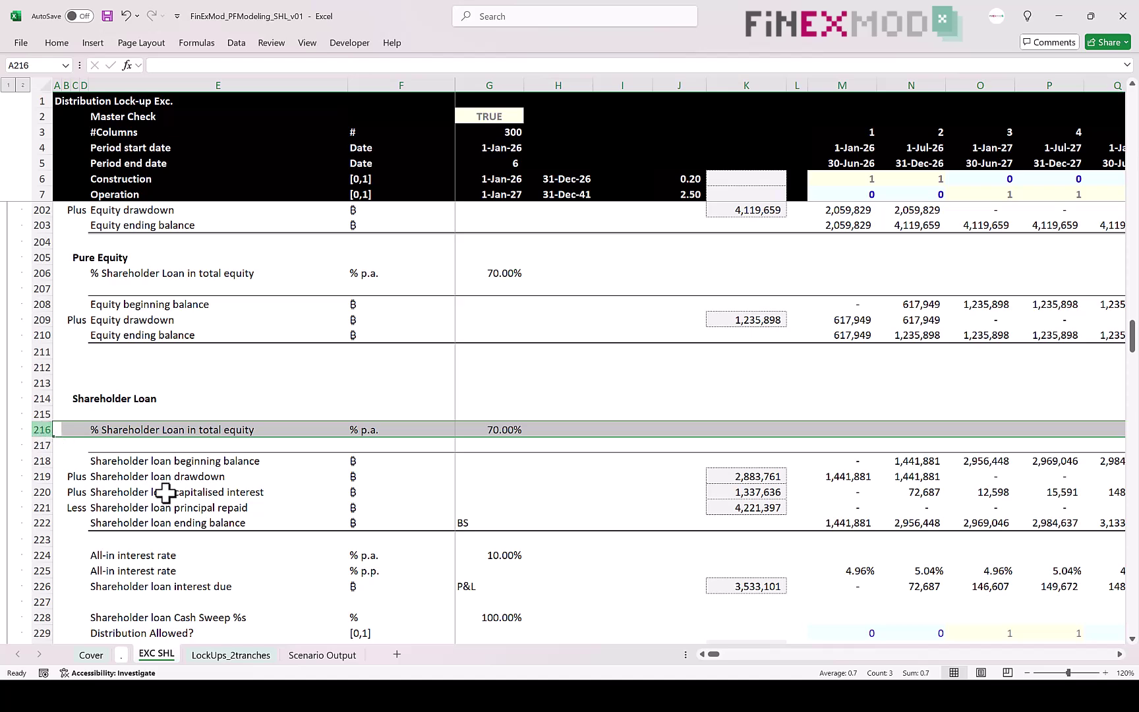
- Highlight the Shareholder loan interest due row and select its label cell
scroll(208, 494, down, 3)
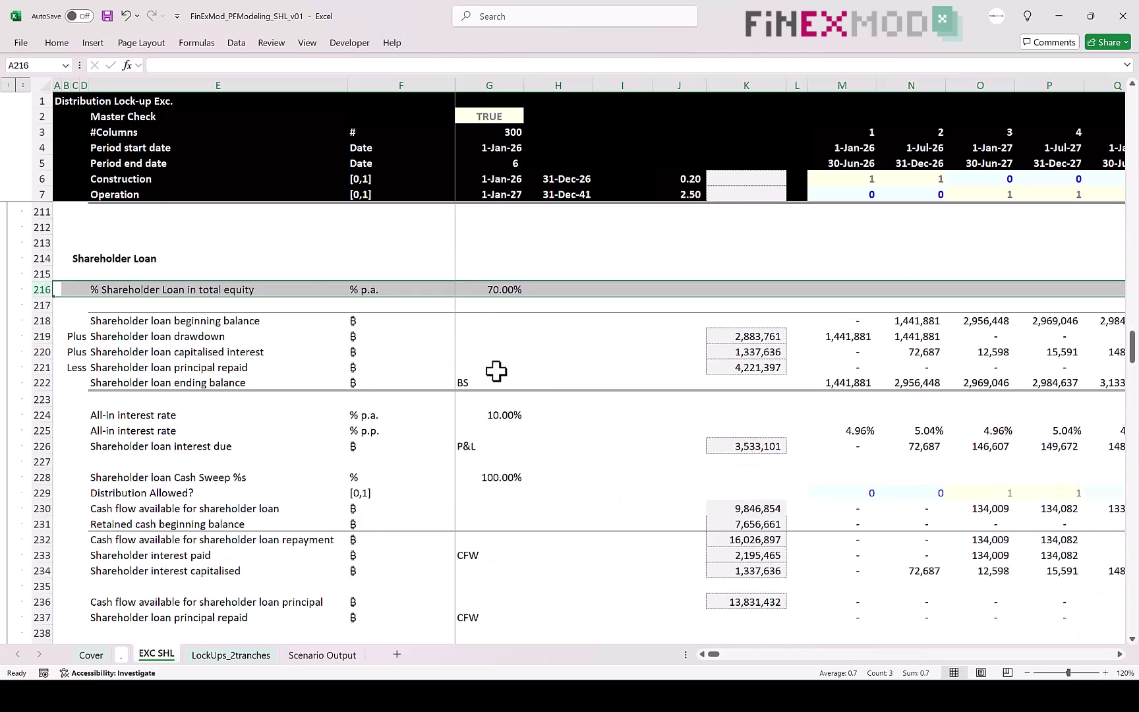
click(42, 446)
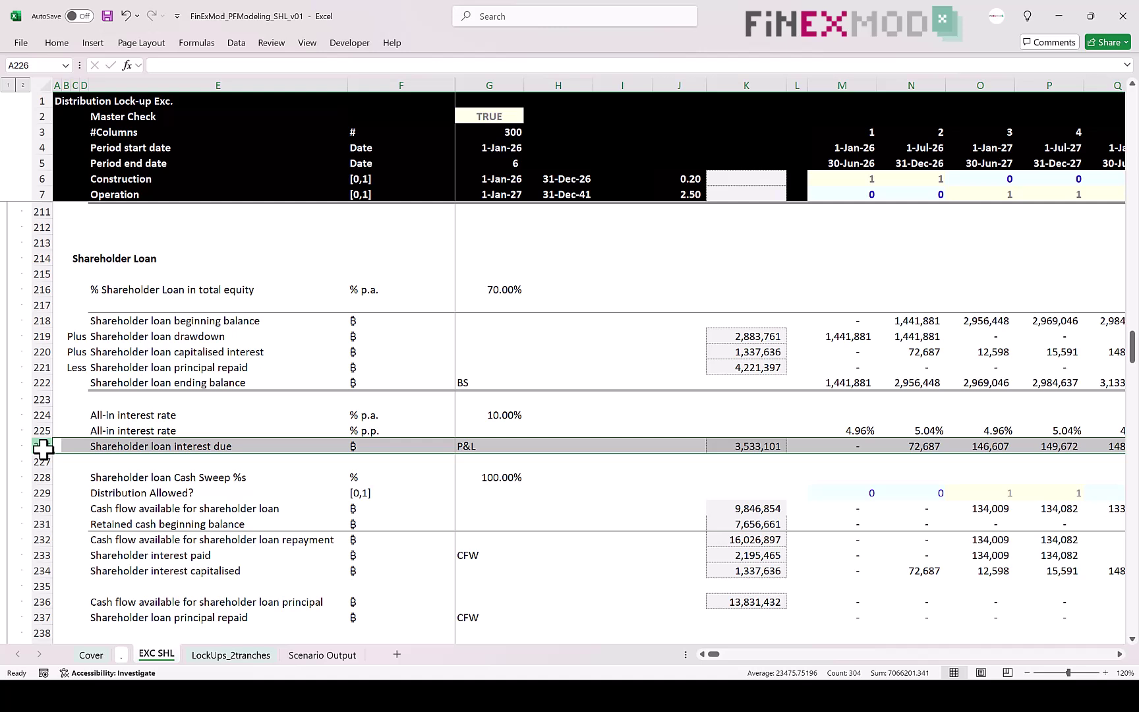
click(207, 444)
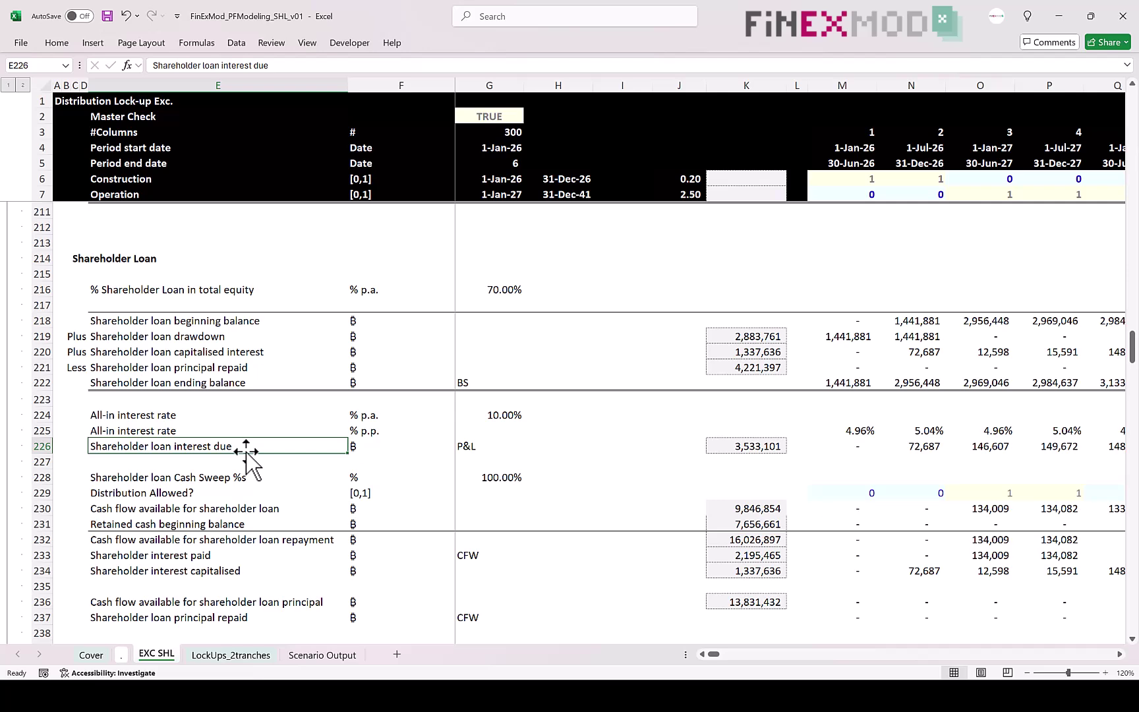
- Select the Historic DSCR row in Distribution, then jump to the Results Cash Flow Waterfall
scroll(247, 457, down, 6)
scroll(247, 458, down, 1)
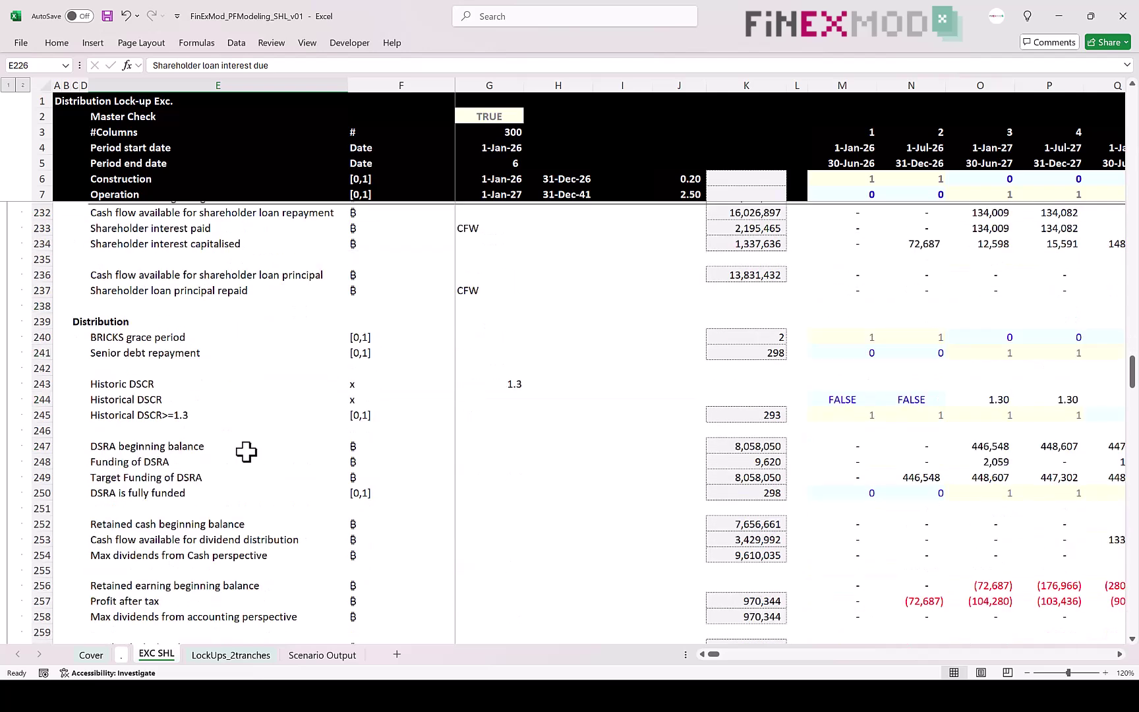
click(64, 381)
key(Left)
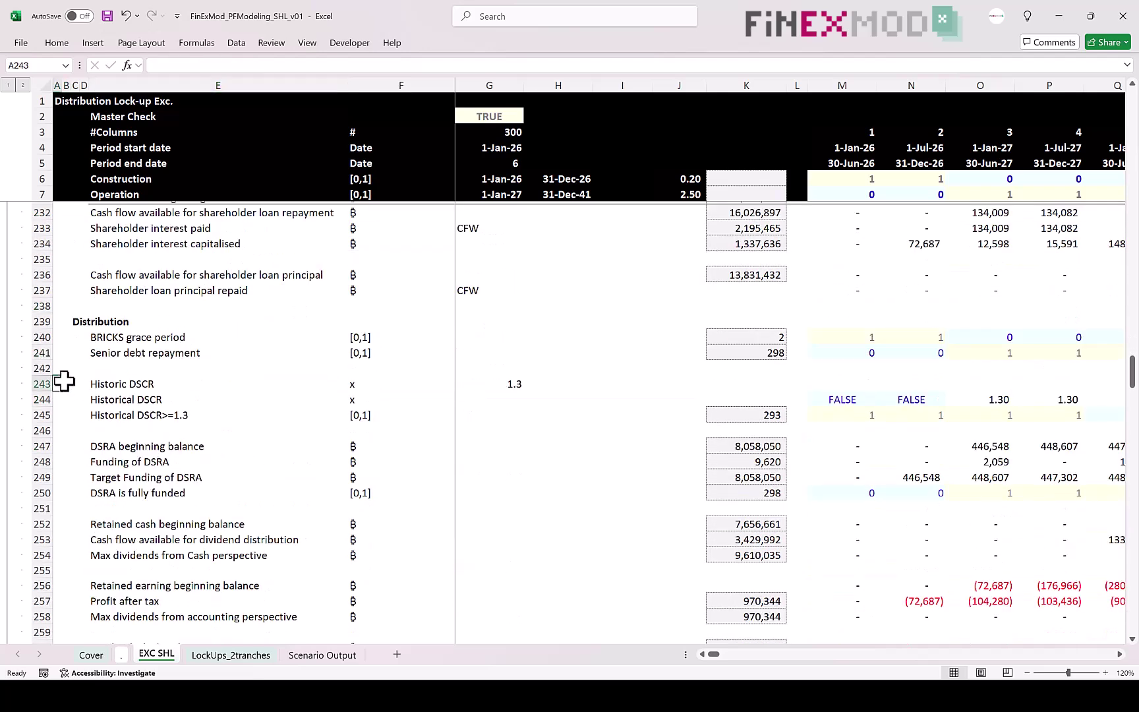
key(ctrl+Down)
key(Down)
key(Down)
key(Down)
key(Down)
key(Down)
key(Down)
key(Down)
key(Down)
key(Down)
key(Down)
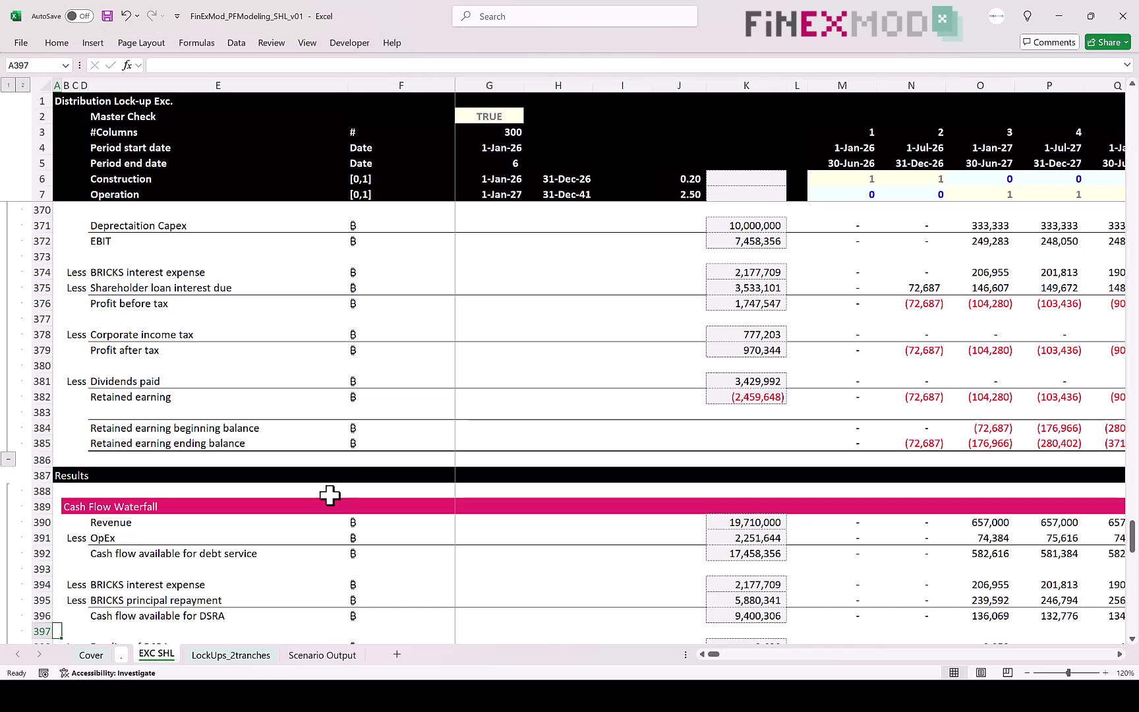
scroll(312, 486, down, 4)
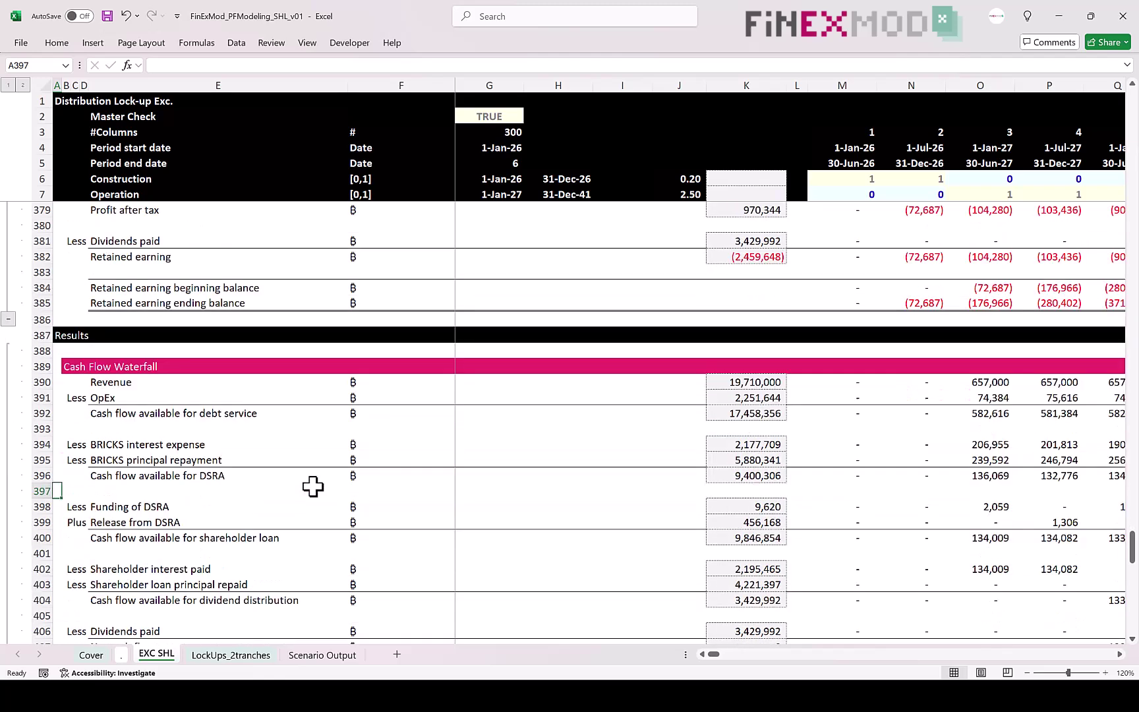
click(38, 366)
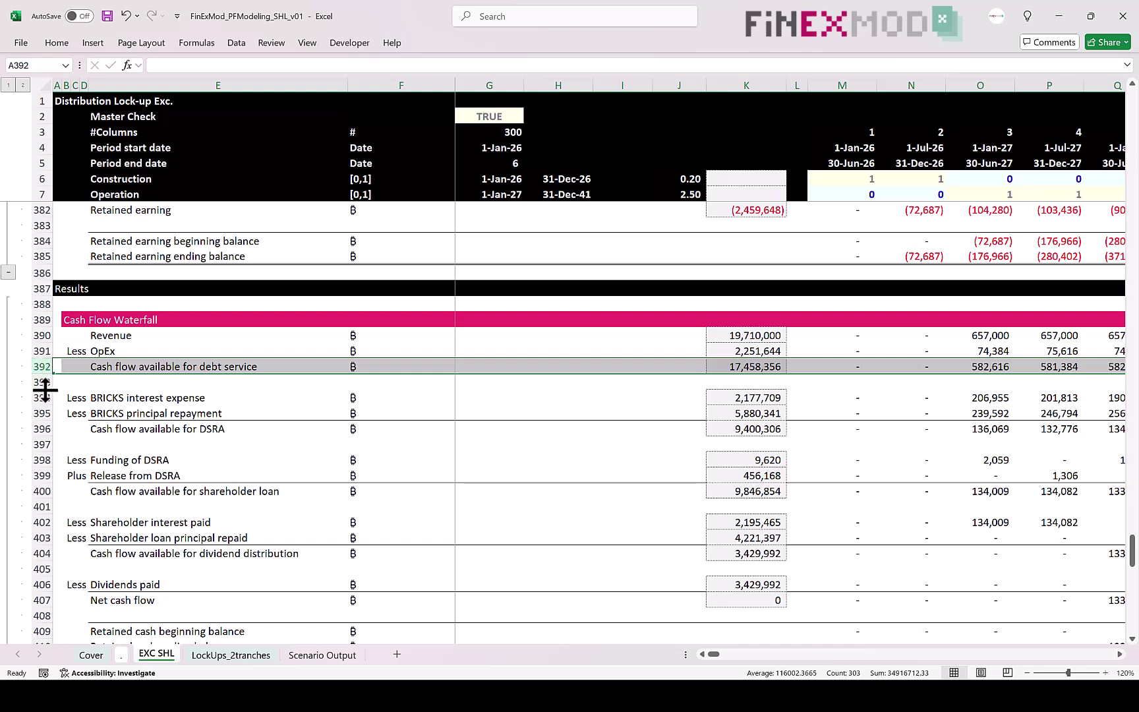
click(31, 398)
drag(31, 397, 36, 411)
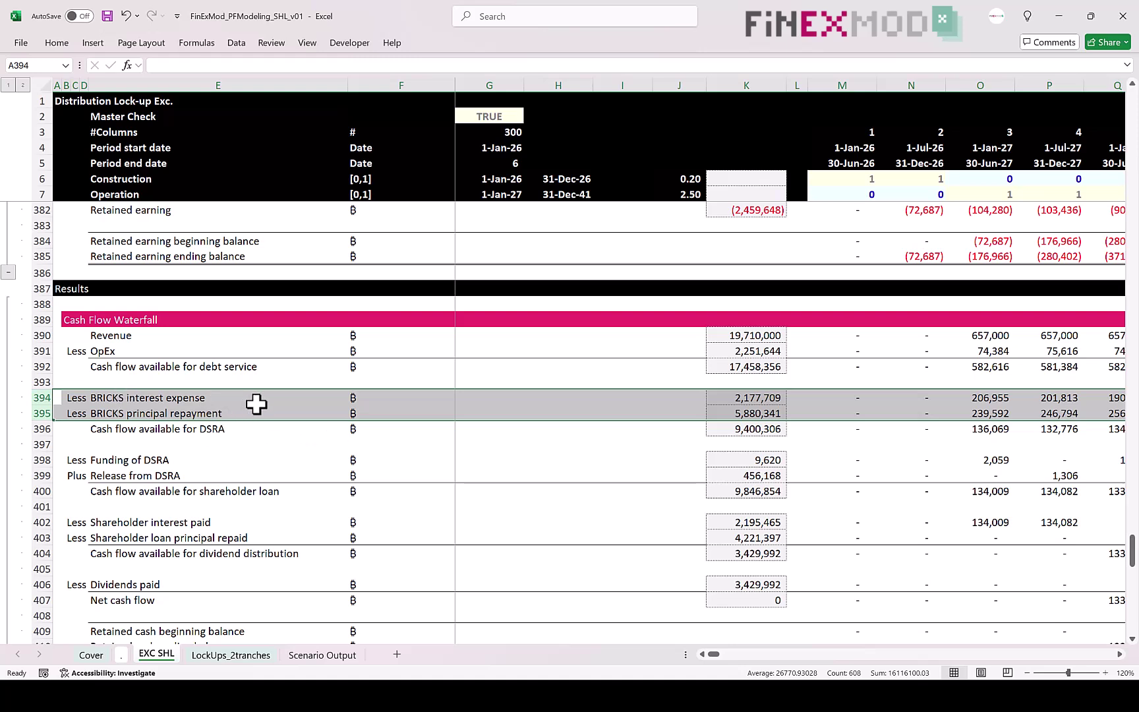
scroll(173, 512, down, 1)
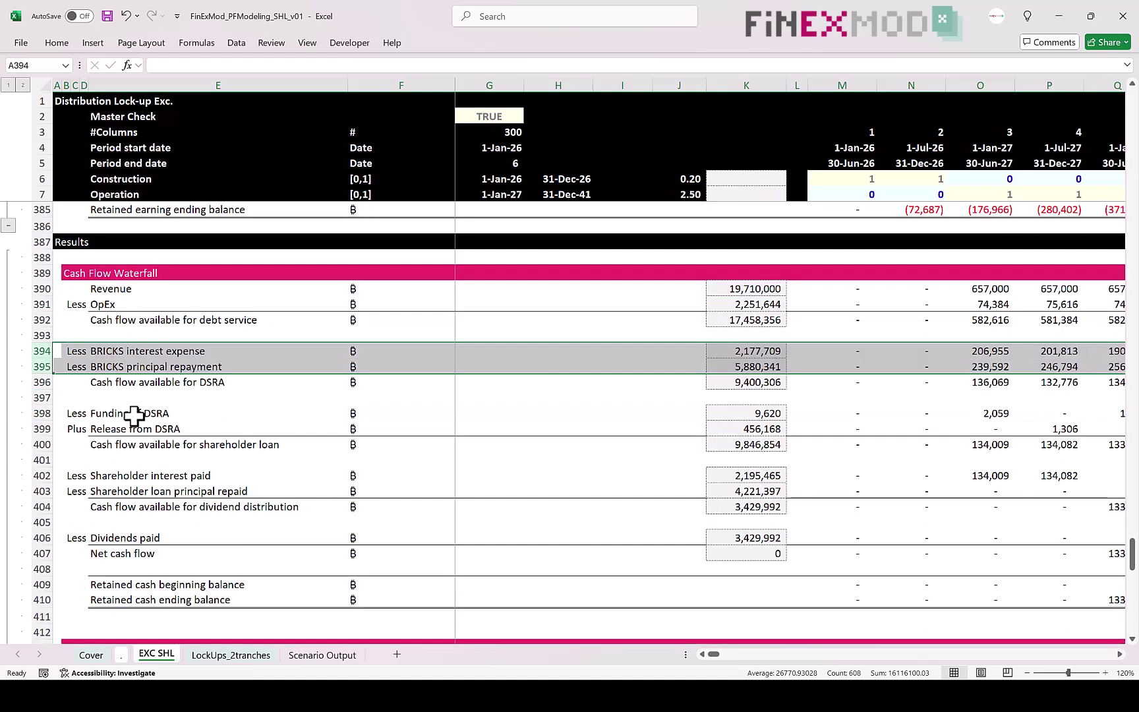
click(147, 351)
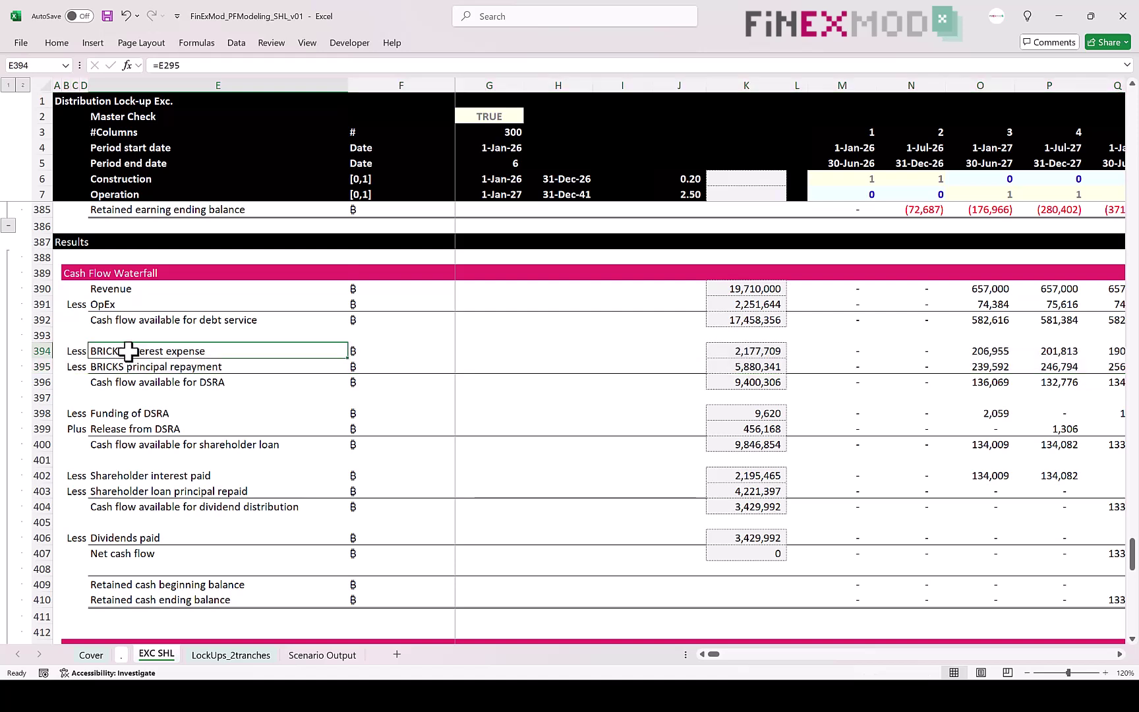
click(138, 321)
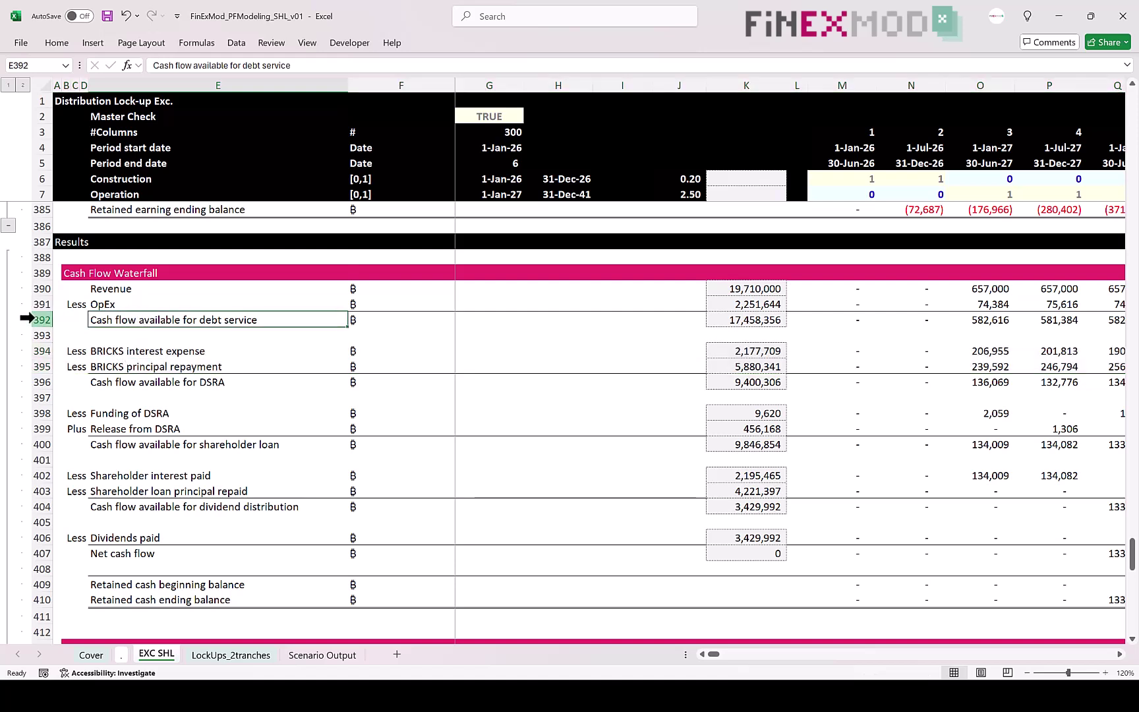
click(35, 319)
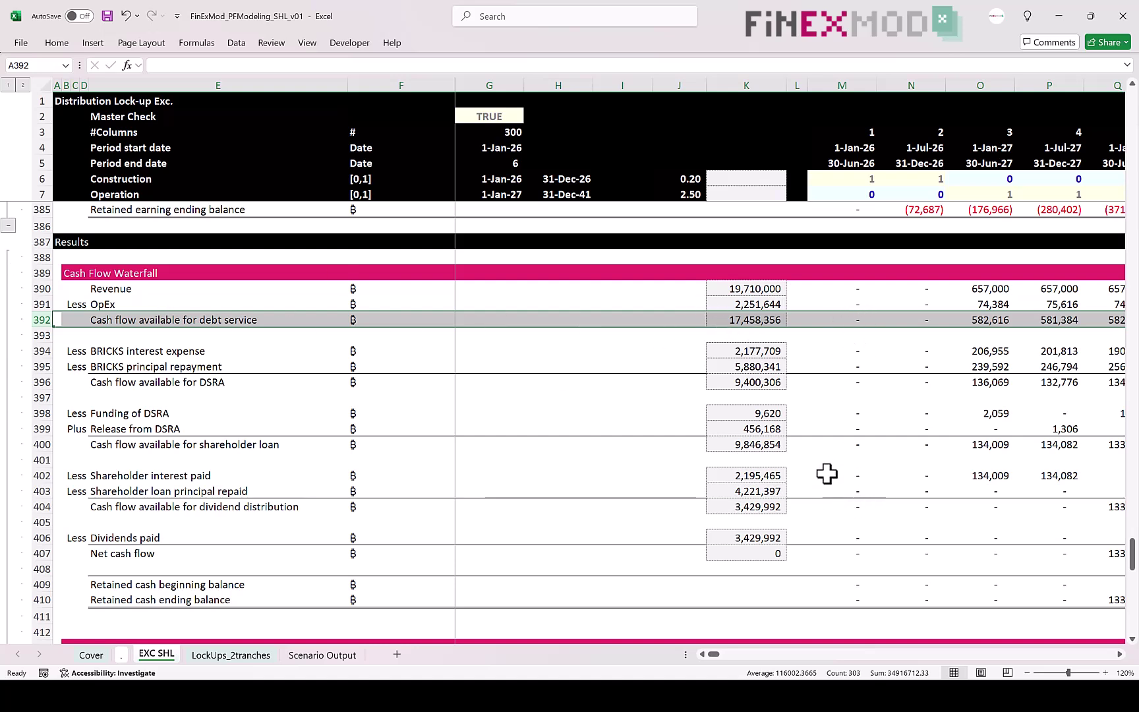
click(42, 303)
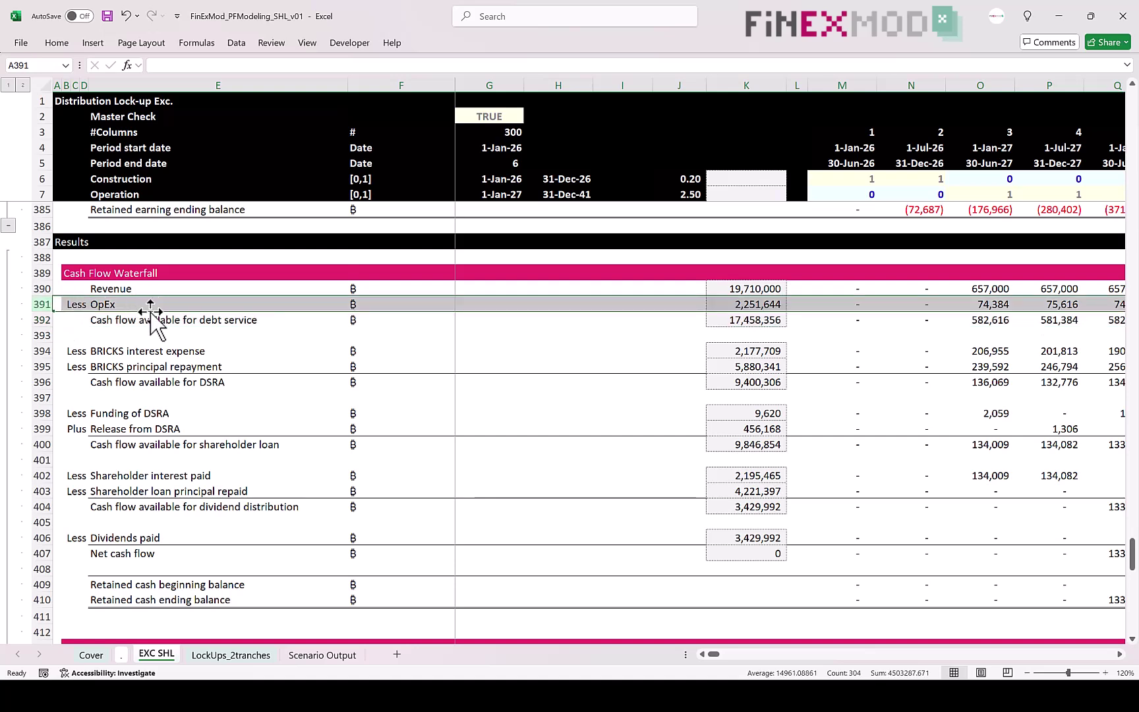
click(288, 304)
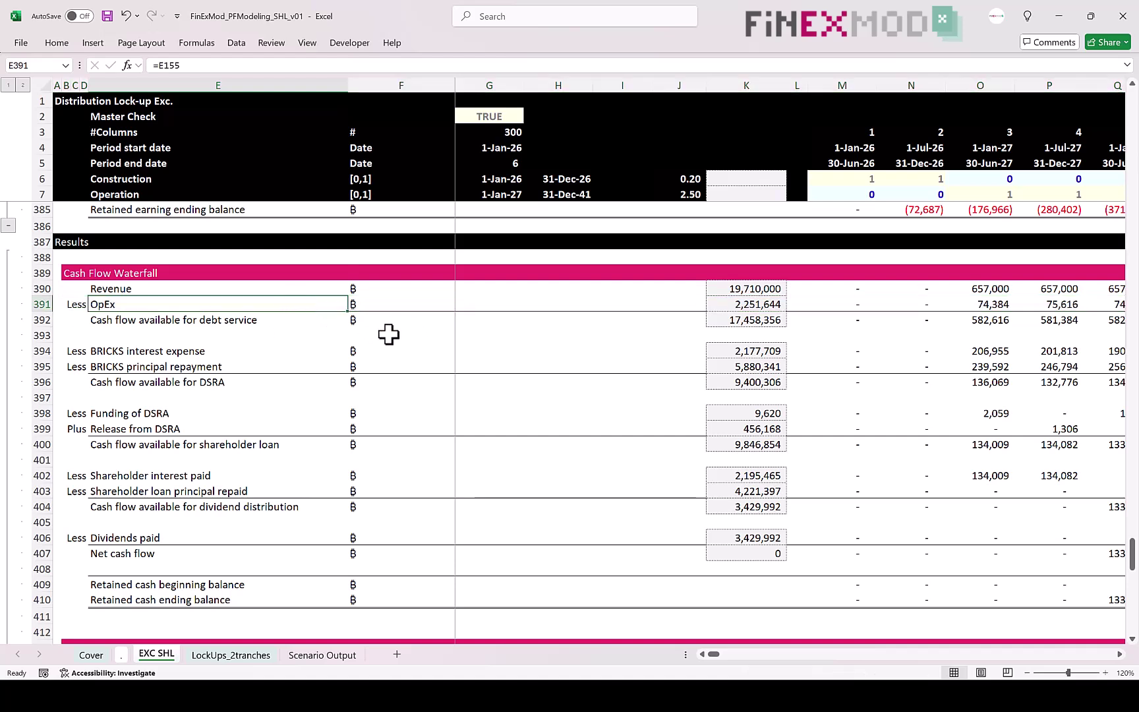
click(985, 306)
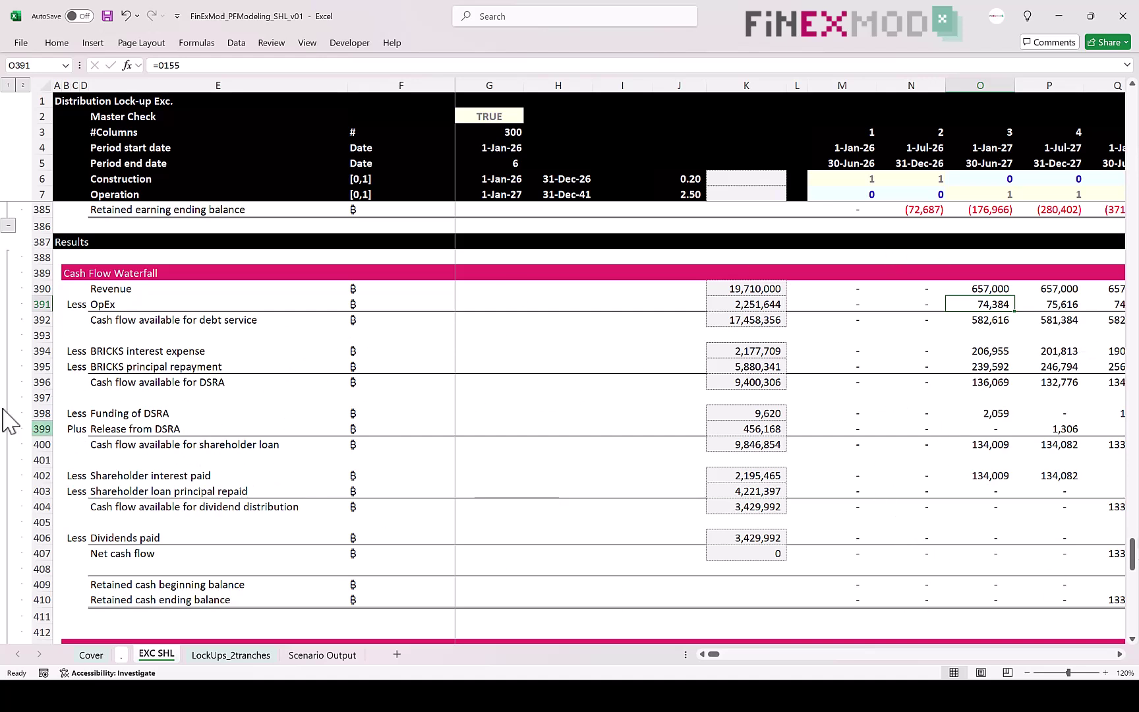
click(151, 365)
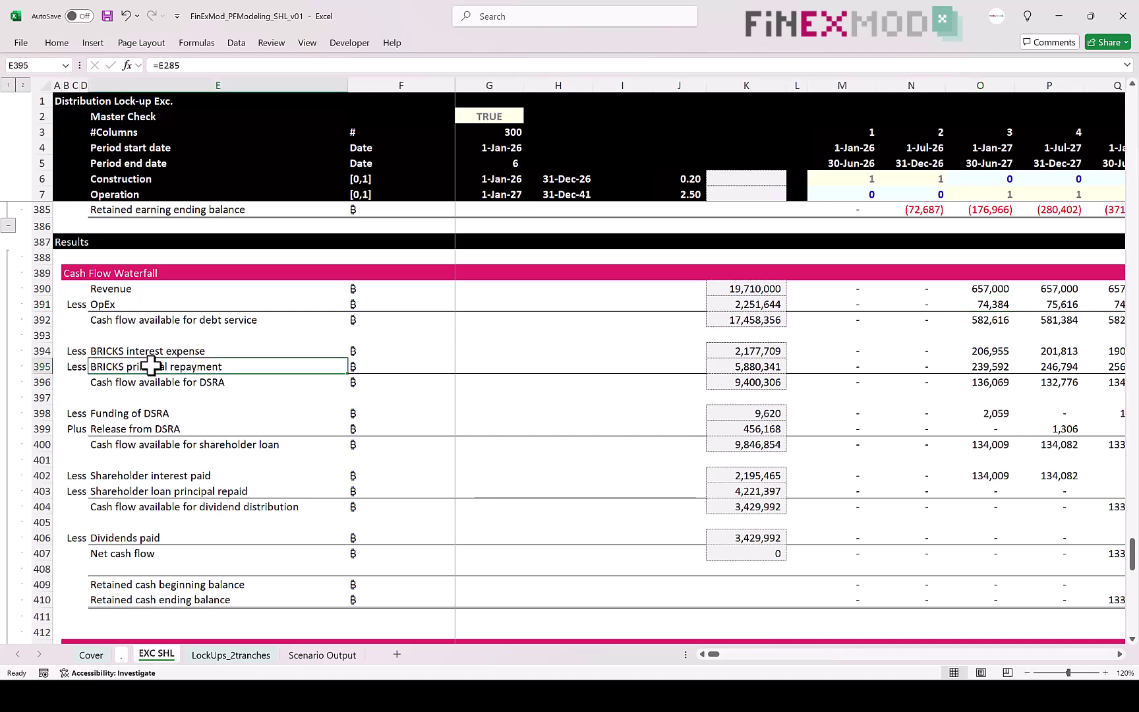
click(40, 382)
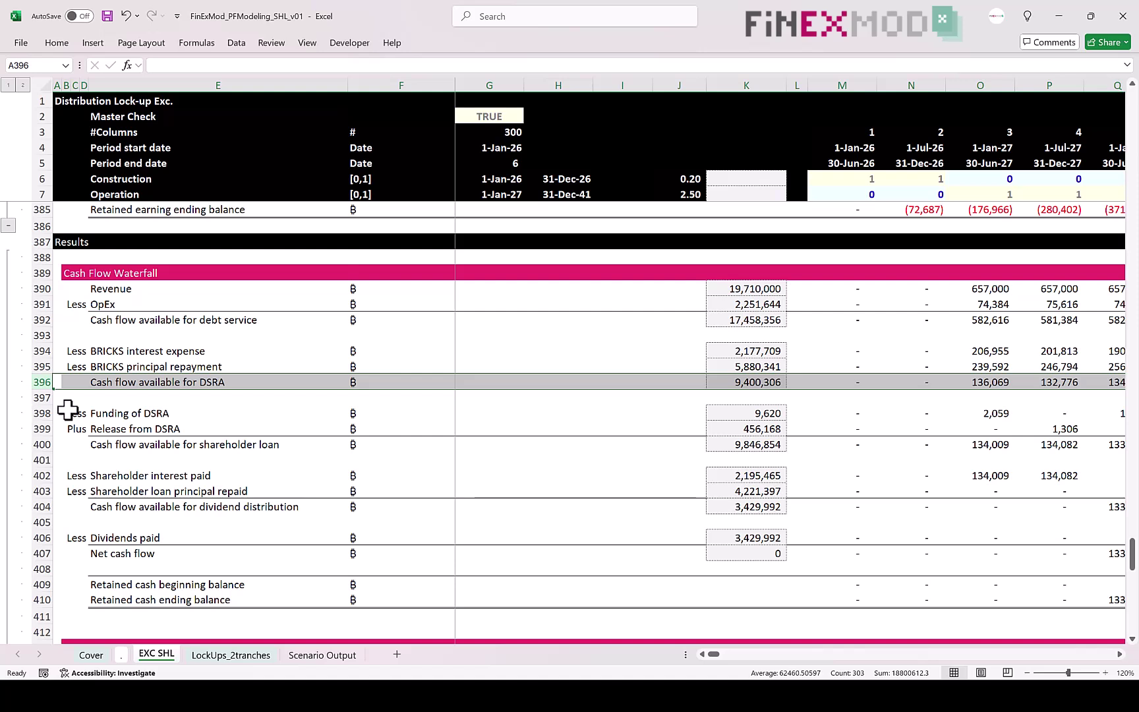
drag(41, 413, 43, 422)
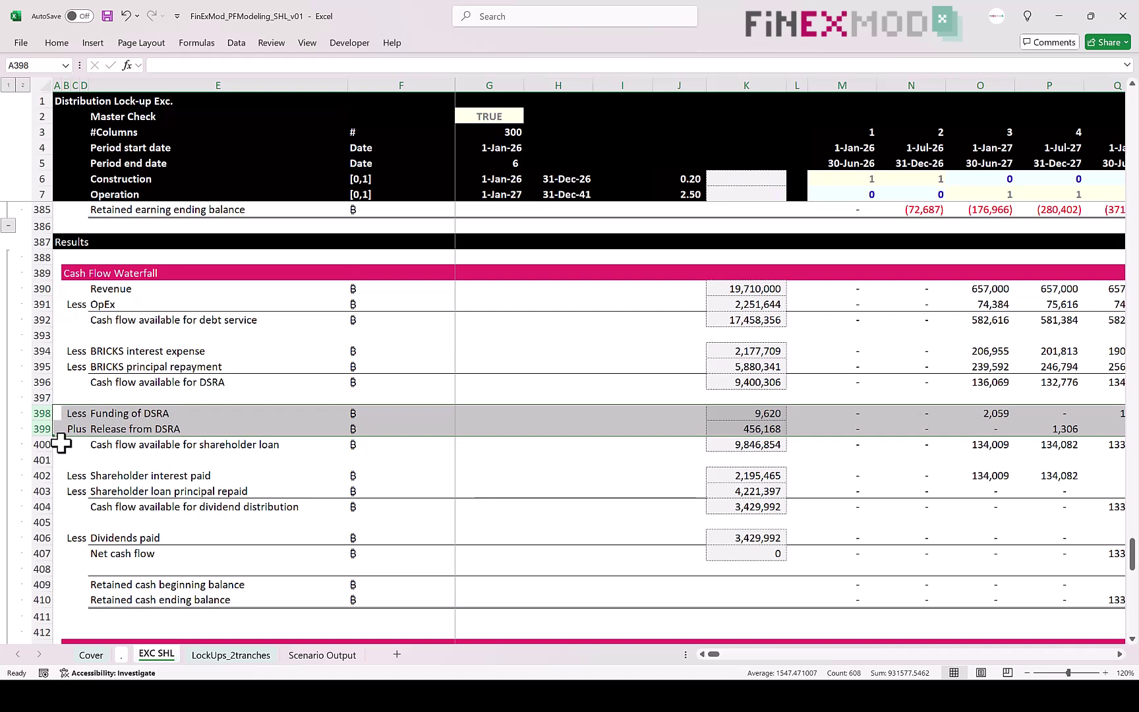
click(41, 441)
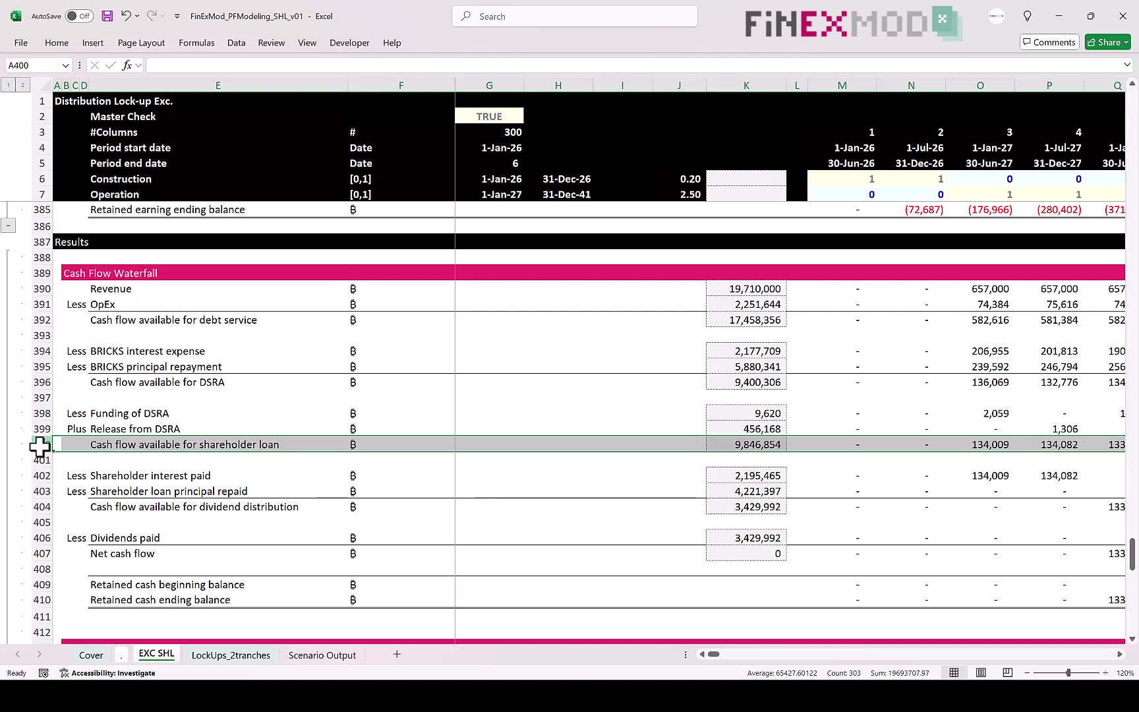
- Single out the dividend cash, shareholder interest paid and principal repaid rows in the waterfall
ctrl+click(43, 506)
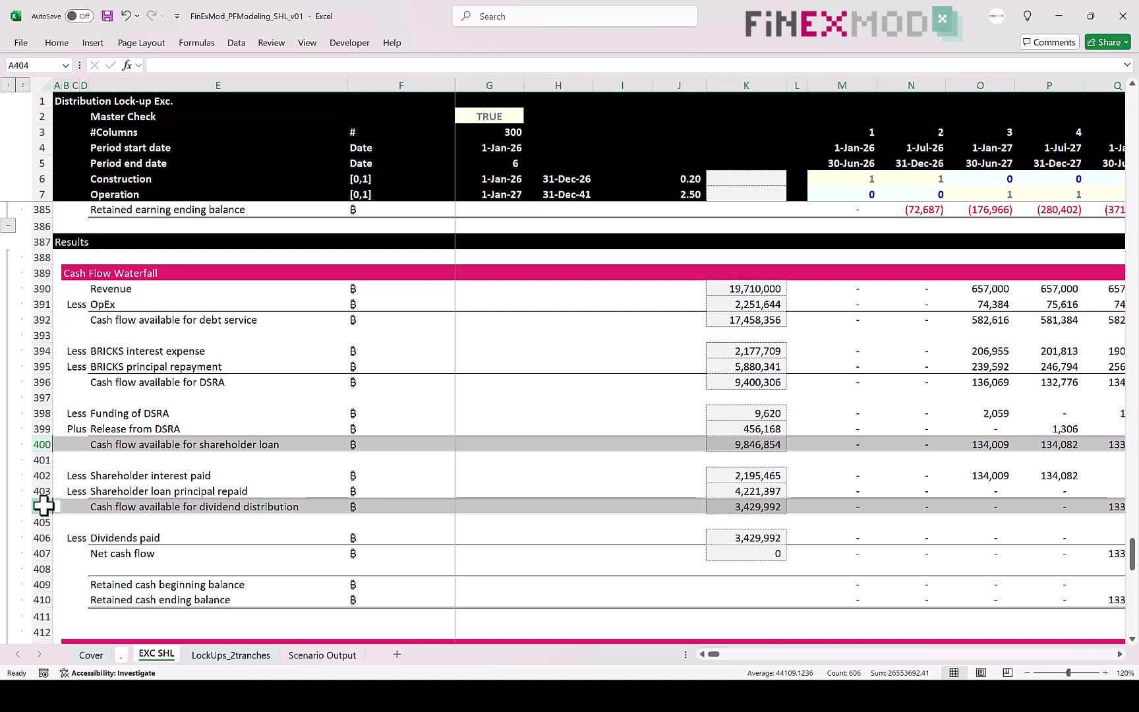
click(38, 474)
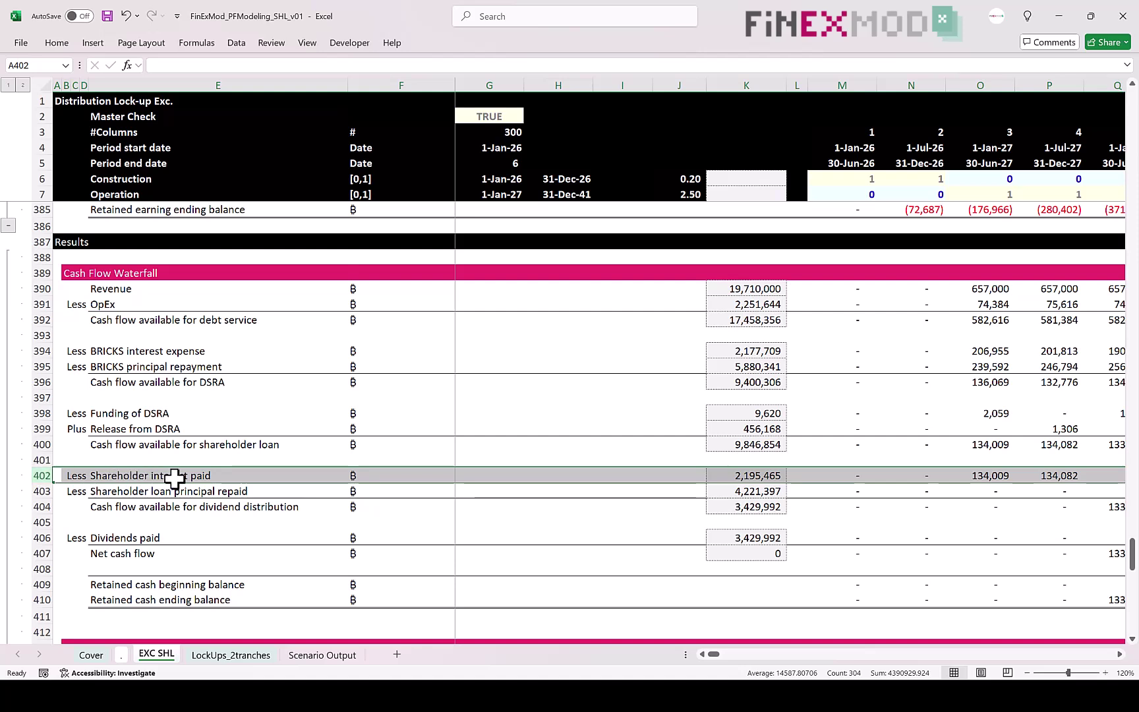
click(44, 444)
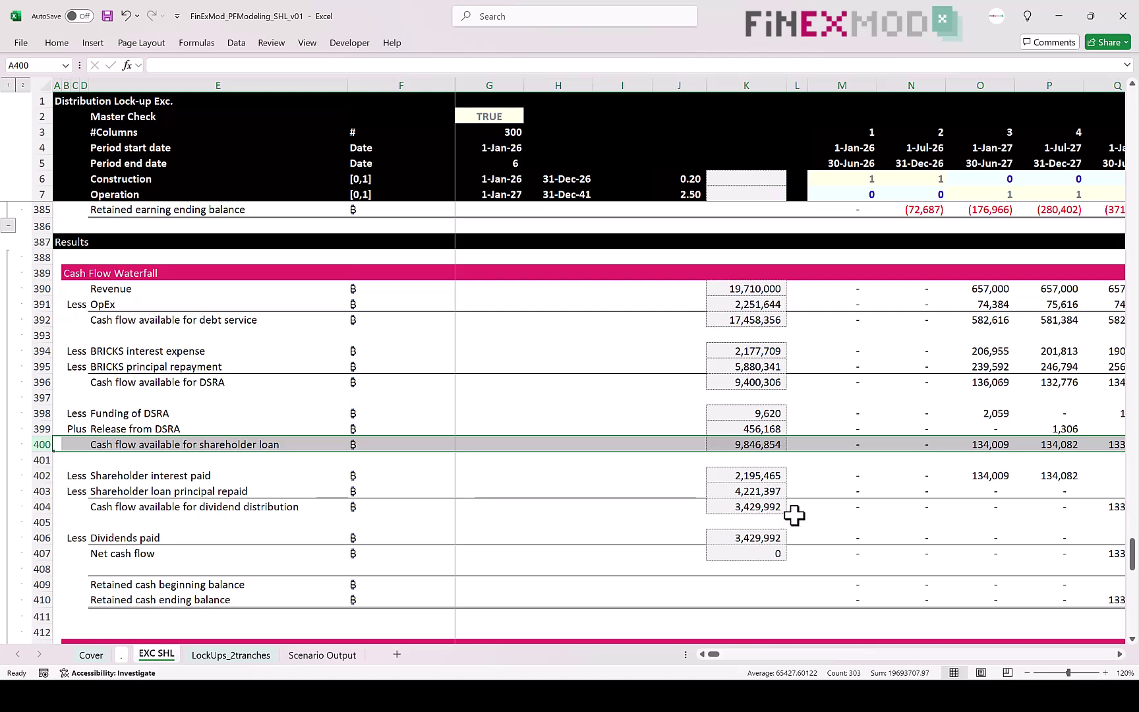
click(43, 475)
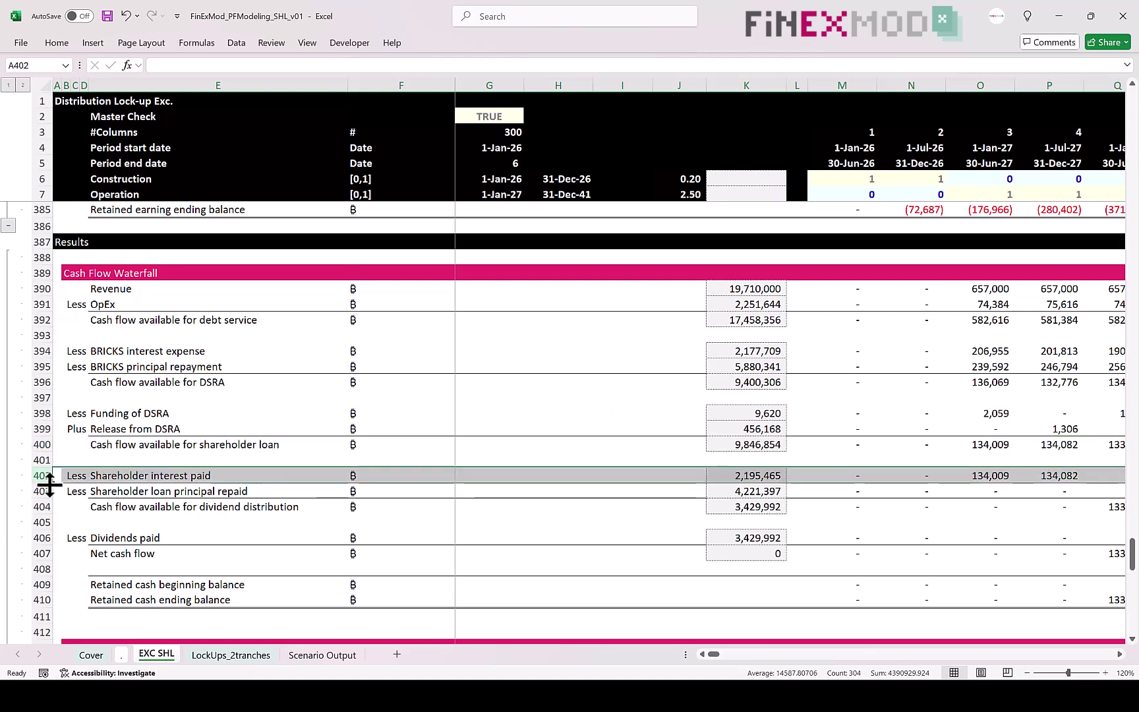
ctrl+click(42, 491)
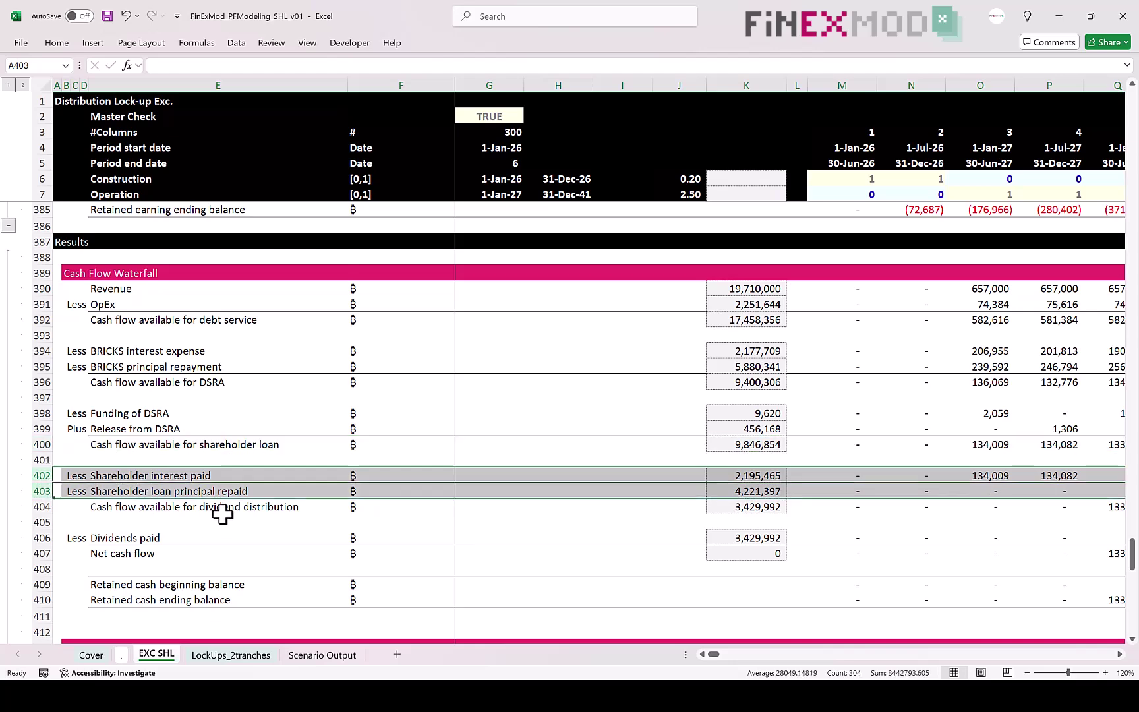
- Scroll up to the Shareholder Loan calculation block at row 214
scroll(343, 500, up, 12)
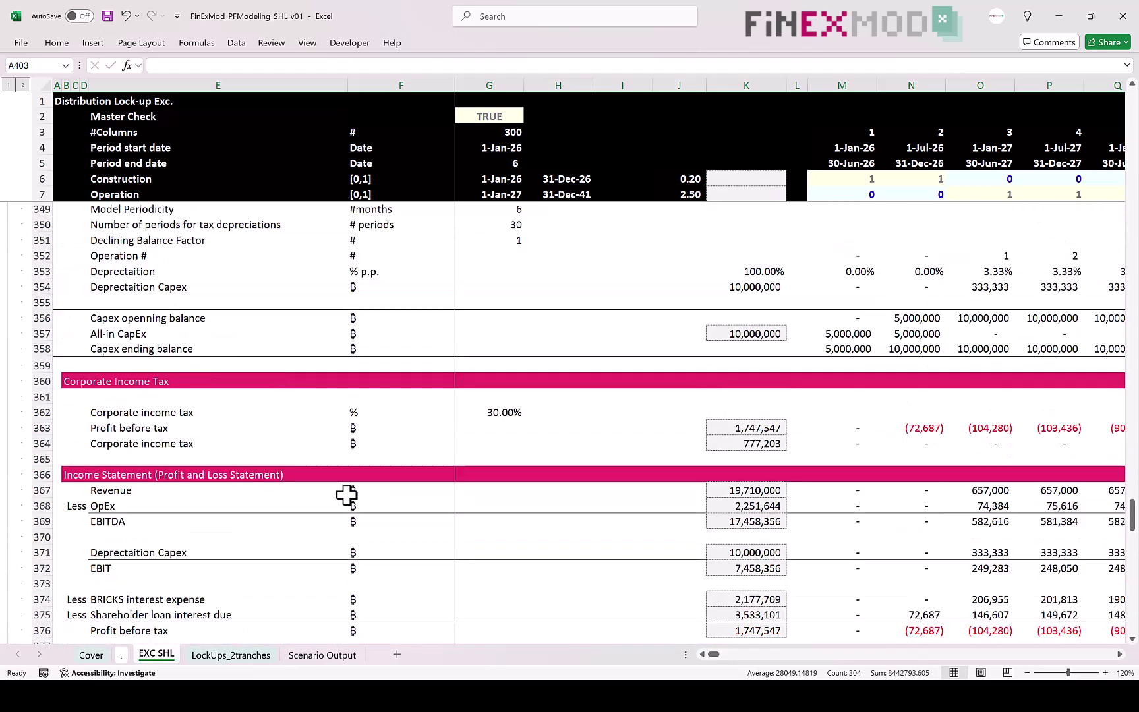
scroll(347, 495, up, 14)
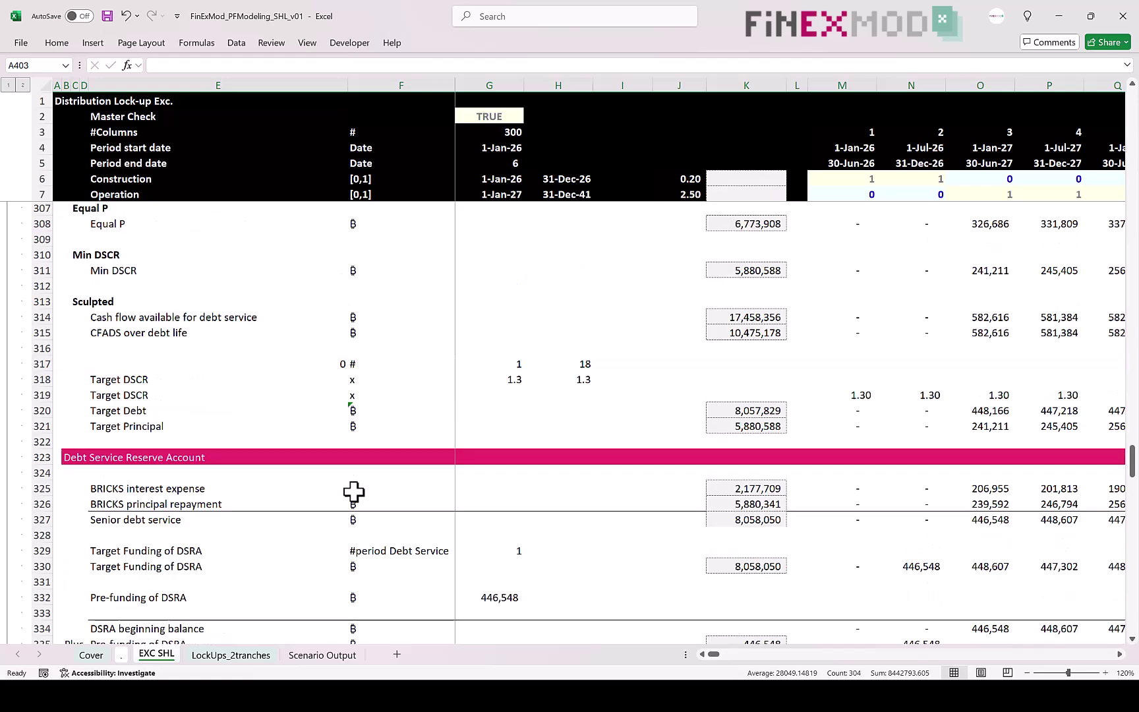
scroll(353, 491, up, 13)
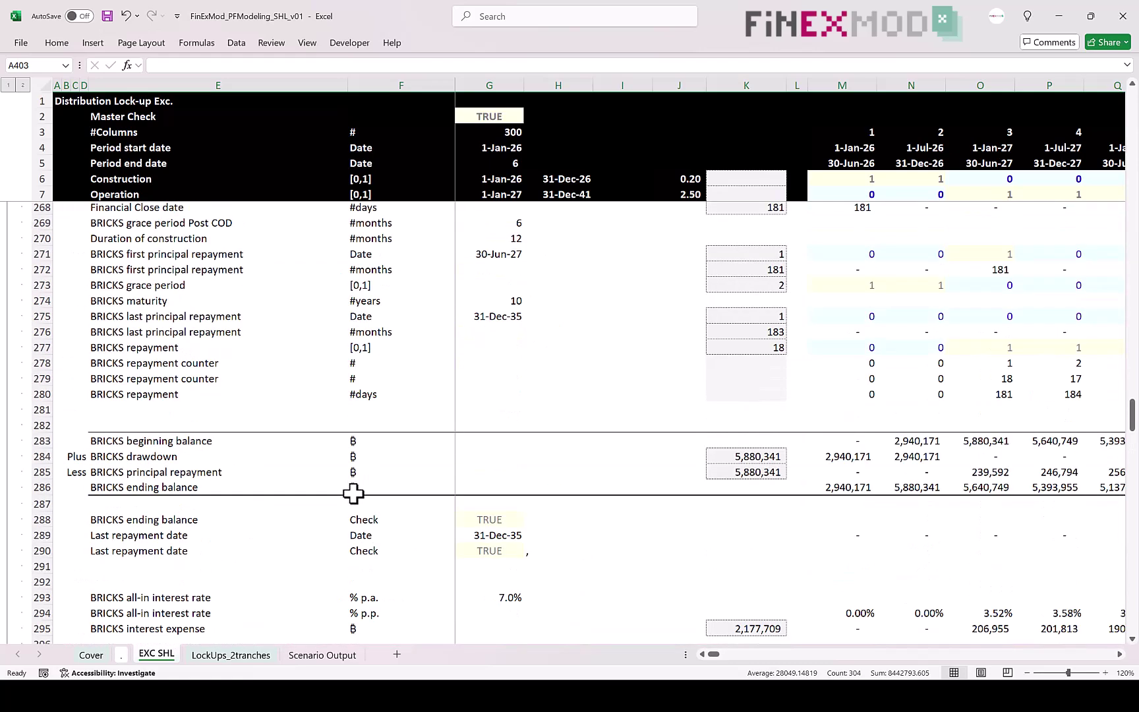
scroll(354, 493, up, 10)
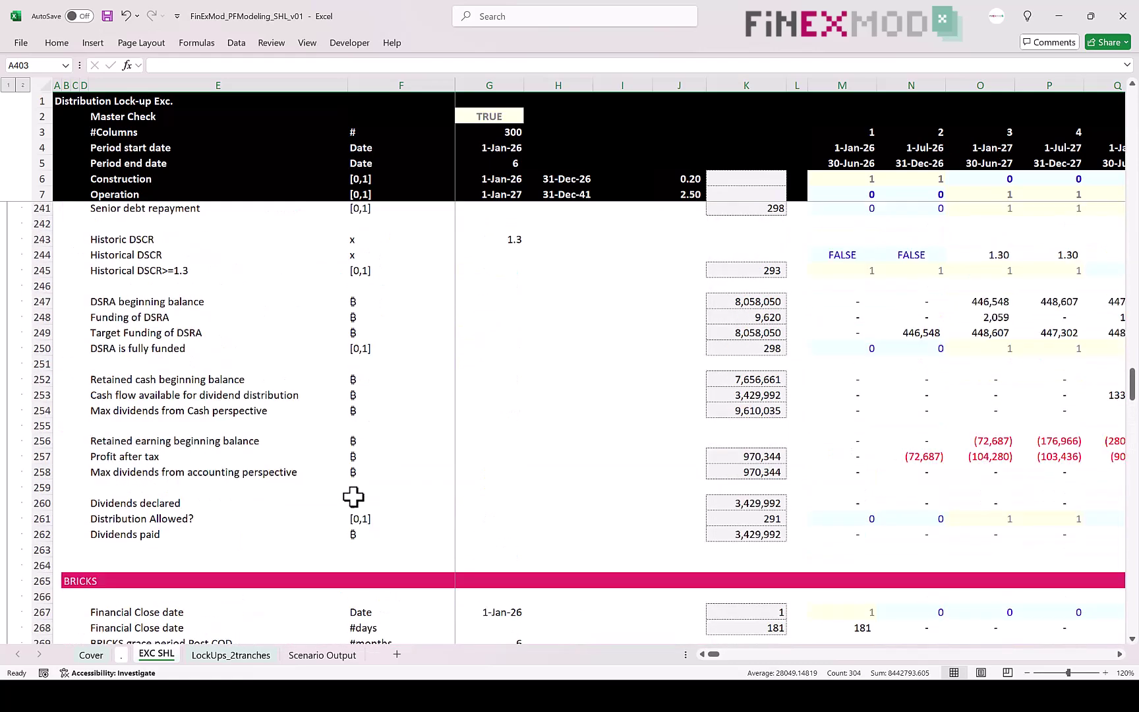
scroll(353, 495, up, 6)
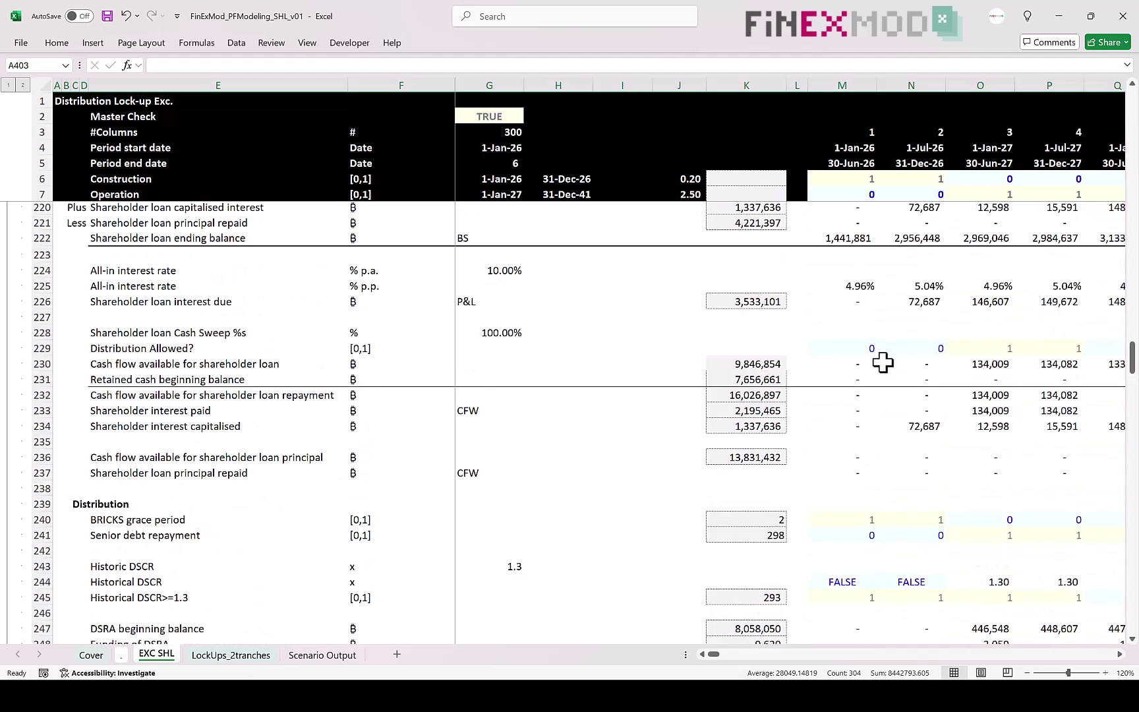
scroll(883, 362, up, 1)
scroll(883, 364, up, 1)
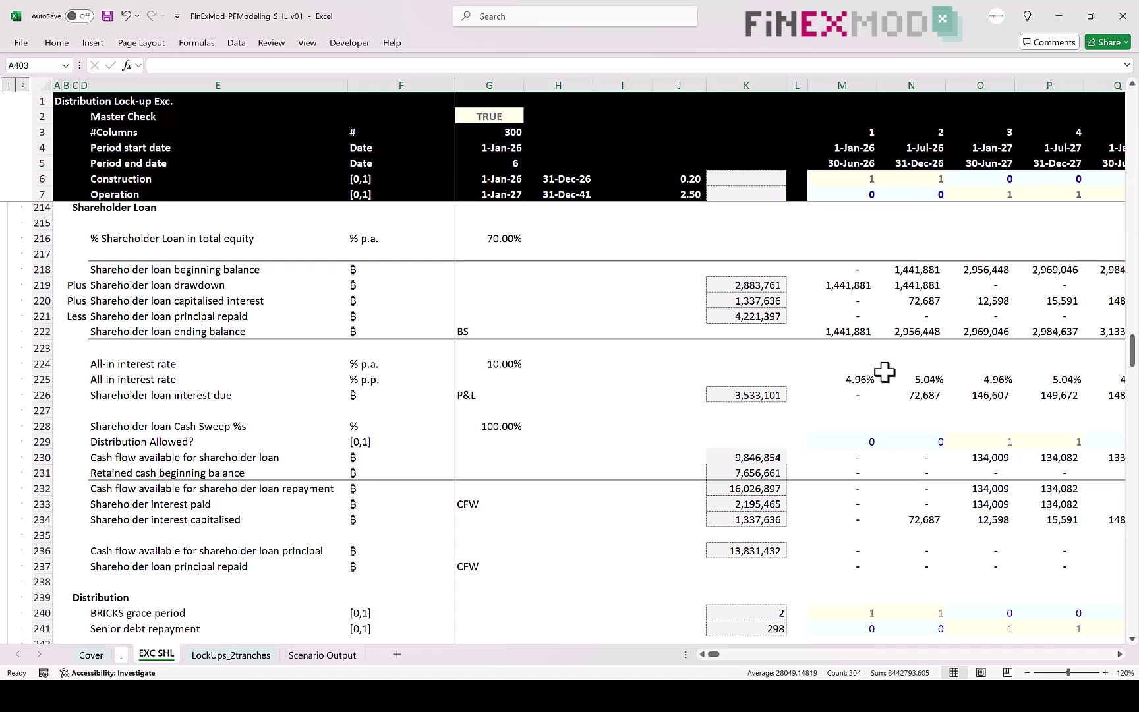
click(42, 395)
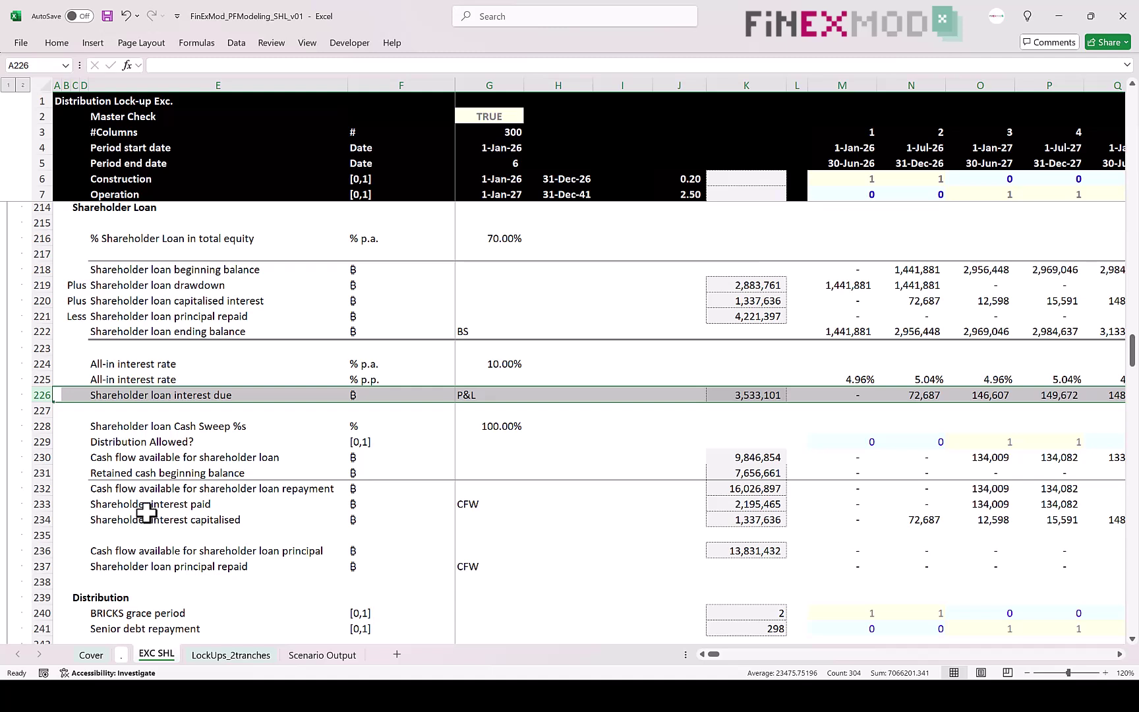
click(41, 457)
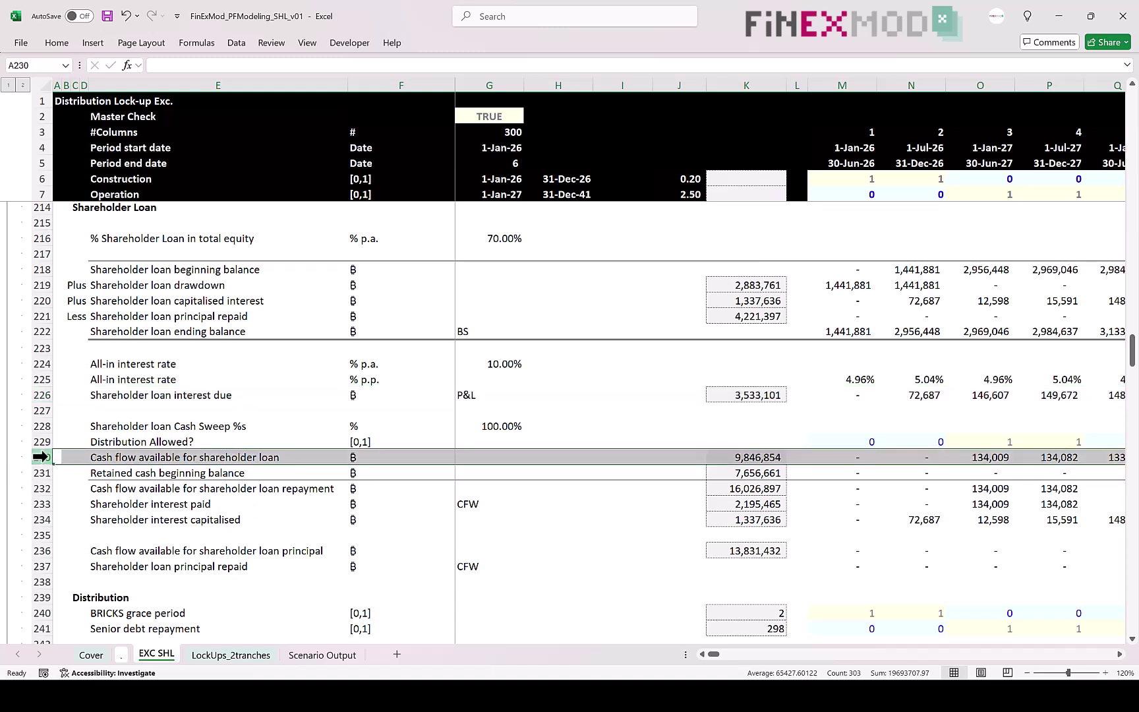
click(44, 442)
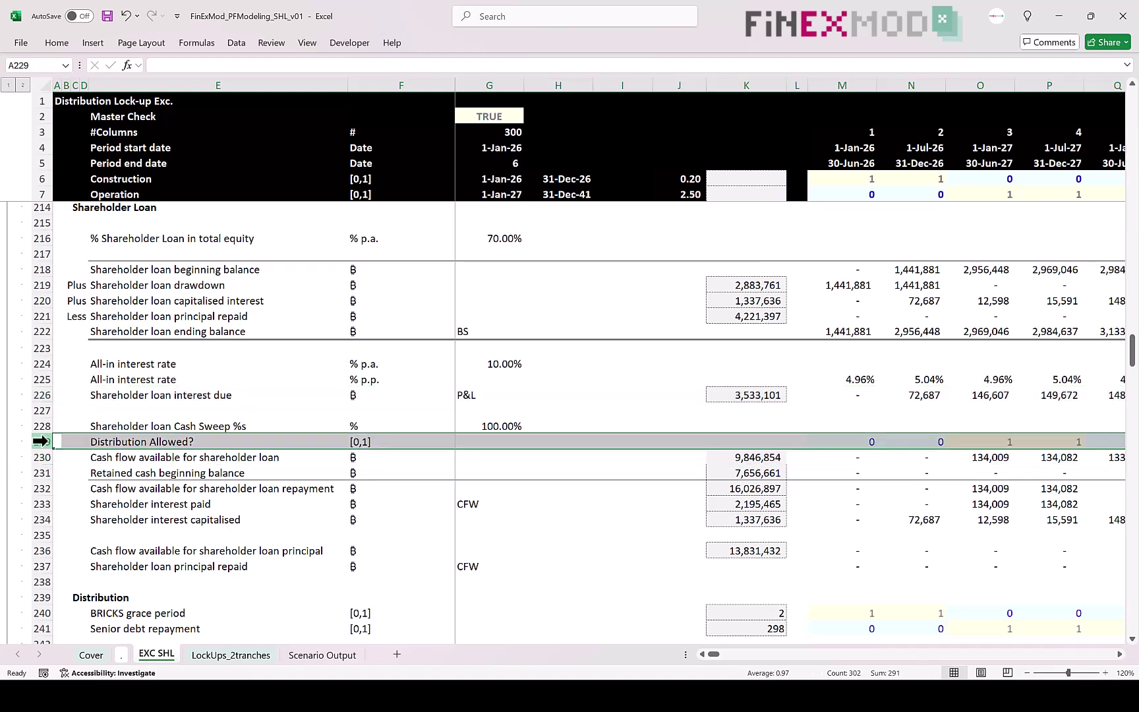
click(855, 442)
key(Right)
key(Right)
key(Right)
key(Right)
key(Right)
key(Right)
key(Right)
key(Right)
key(Right)
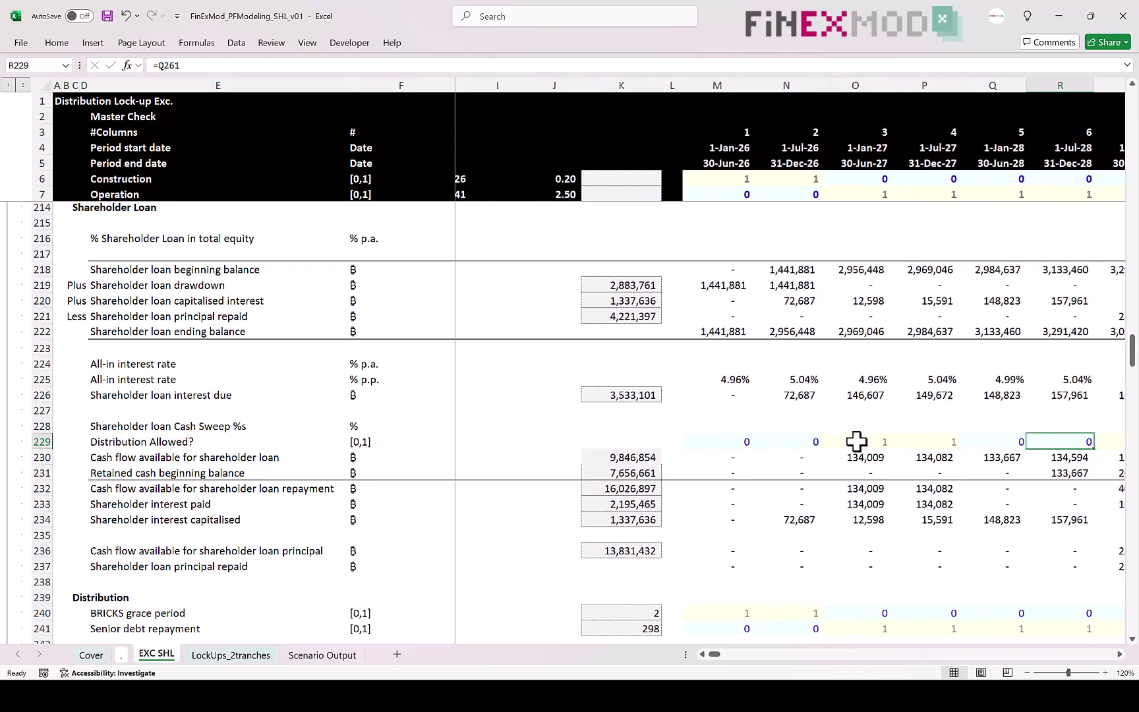
key(Left)
key(Left)
key(Left)
key(Left)
key(Left)
key(Left)
key(Left)
key(Left)
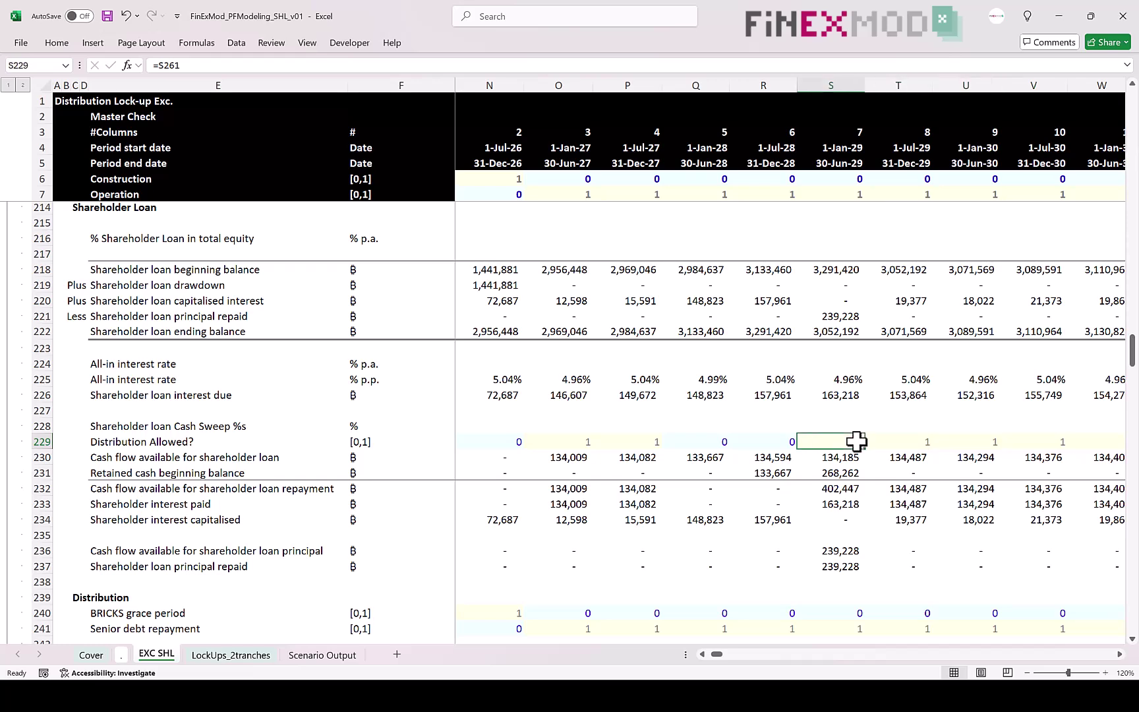
key(Down)
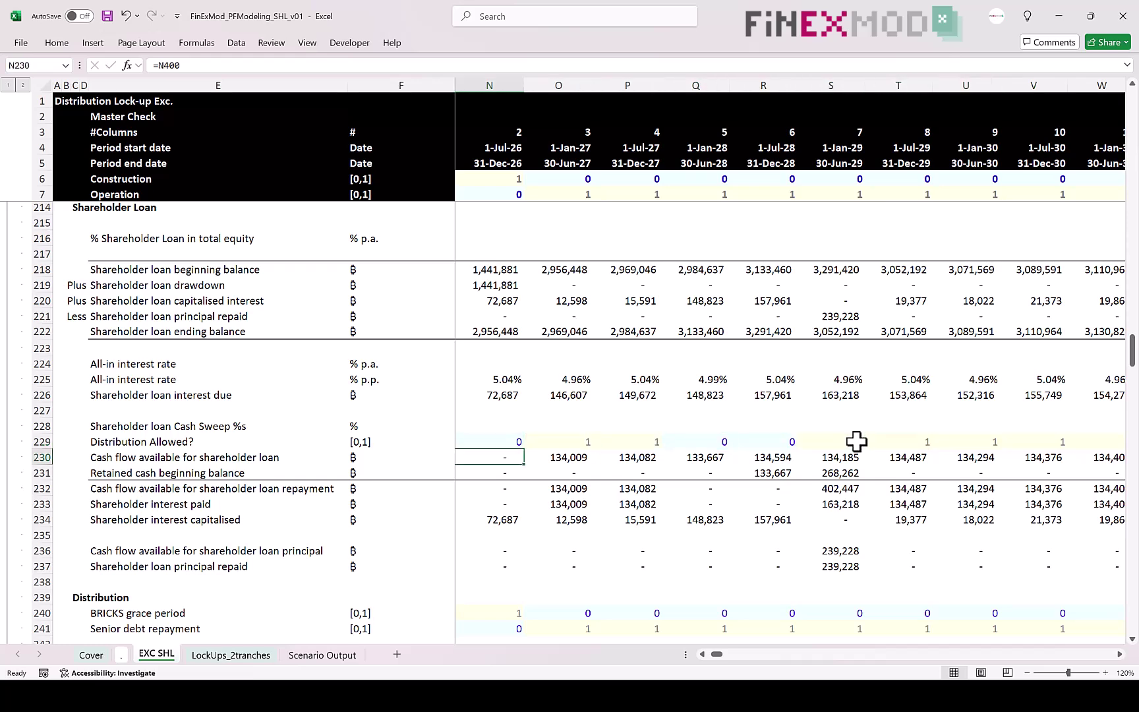
key(ctrl+shift+Right)
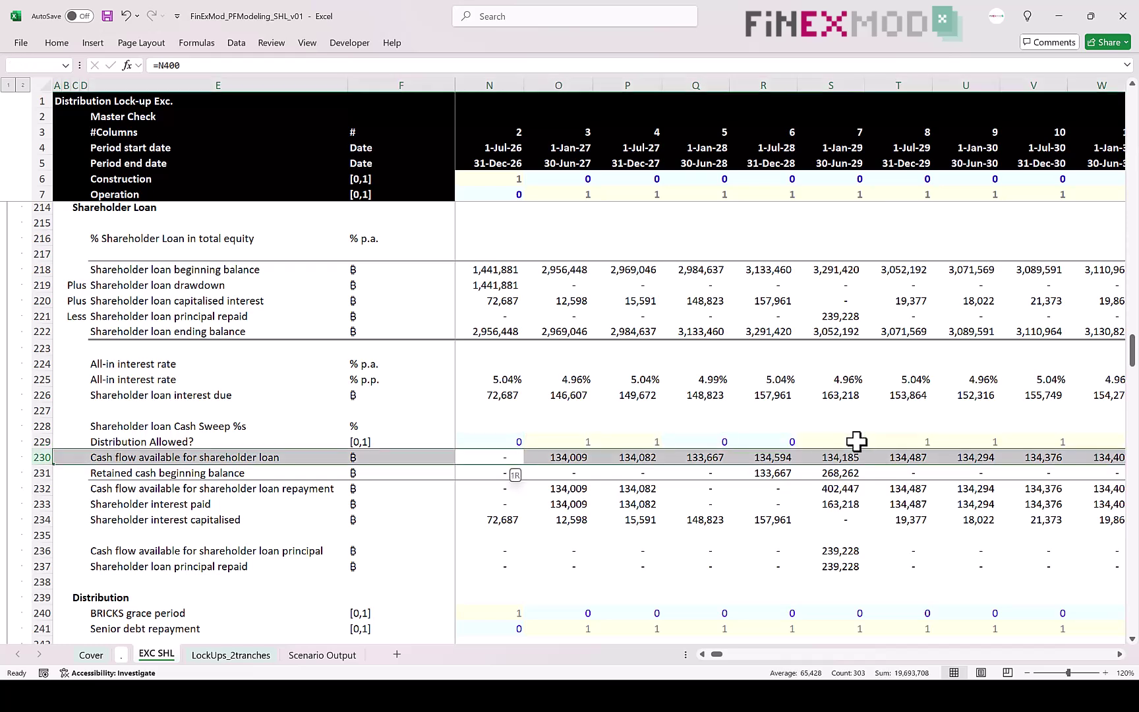
key(shift+Down)
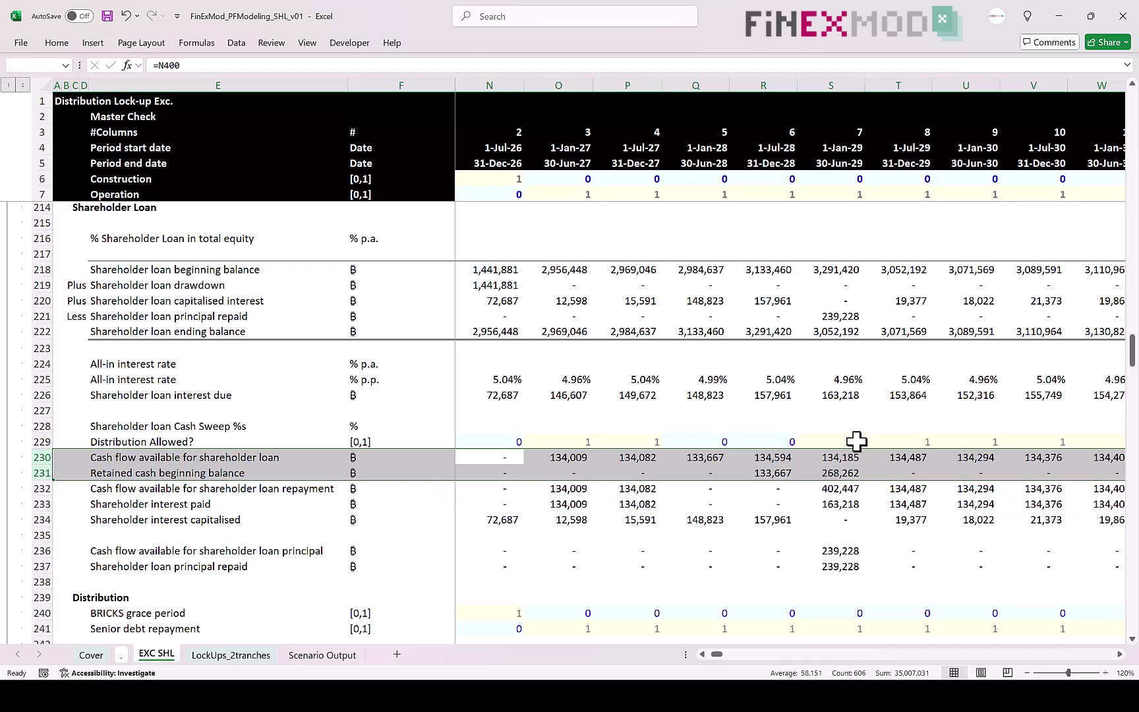
key(Down)
key(Down)
key(Right)
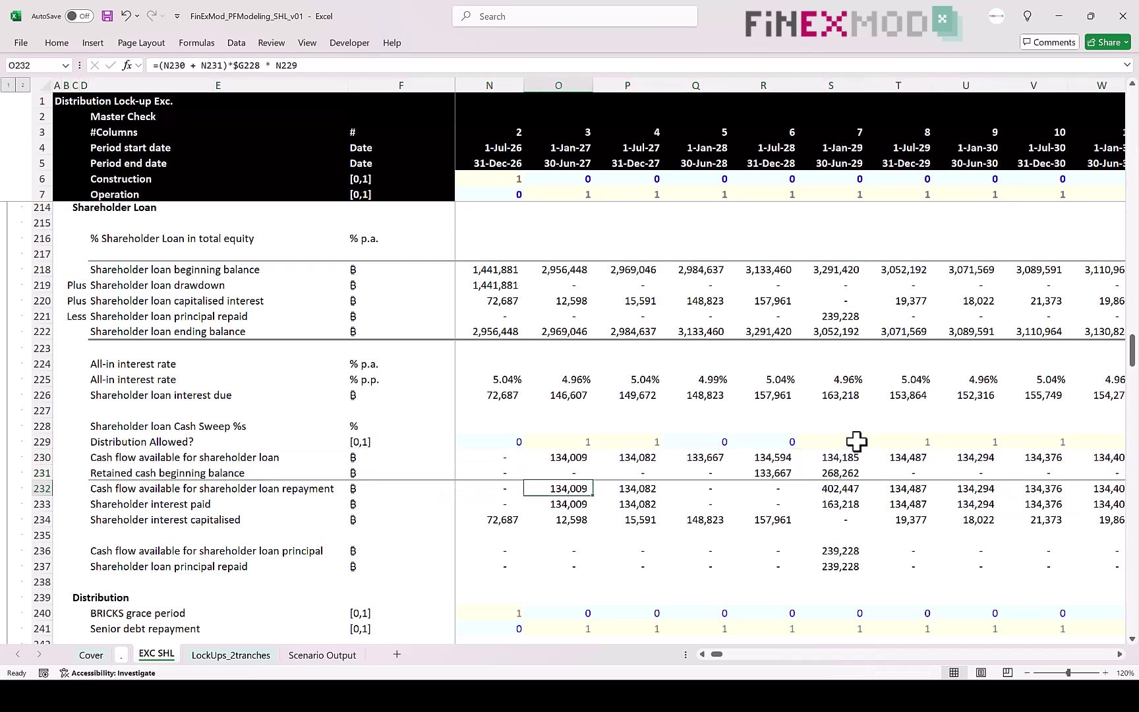
key(shift+space)
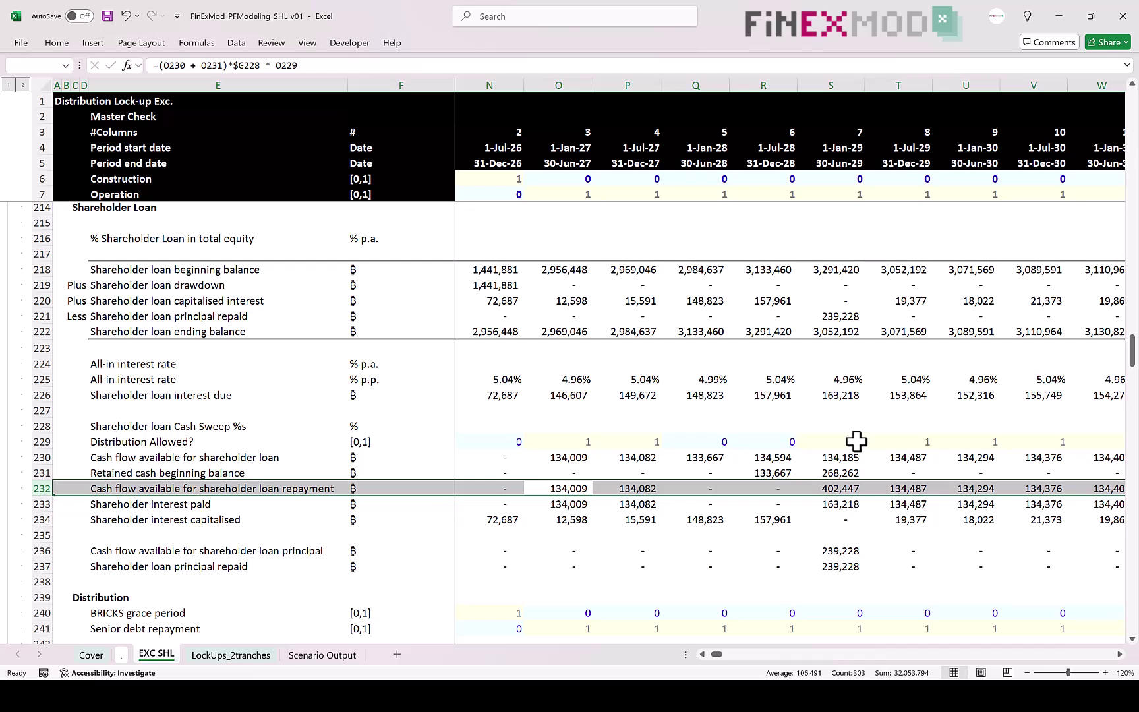
key(Down)
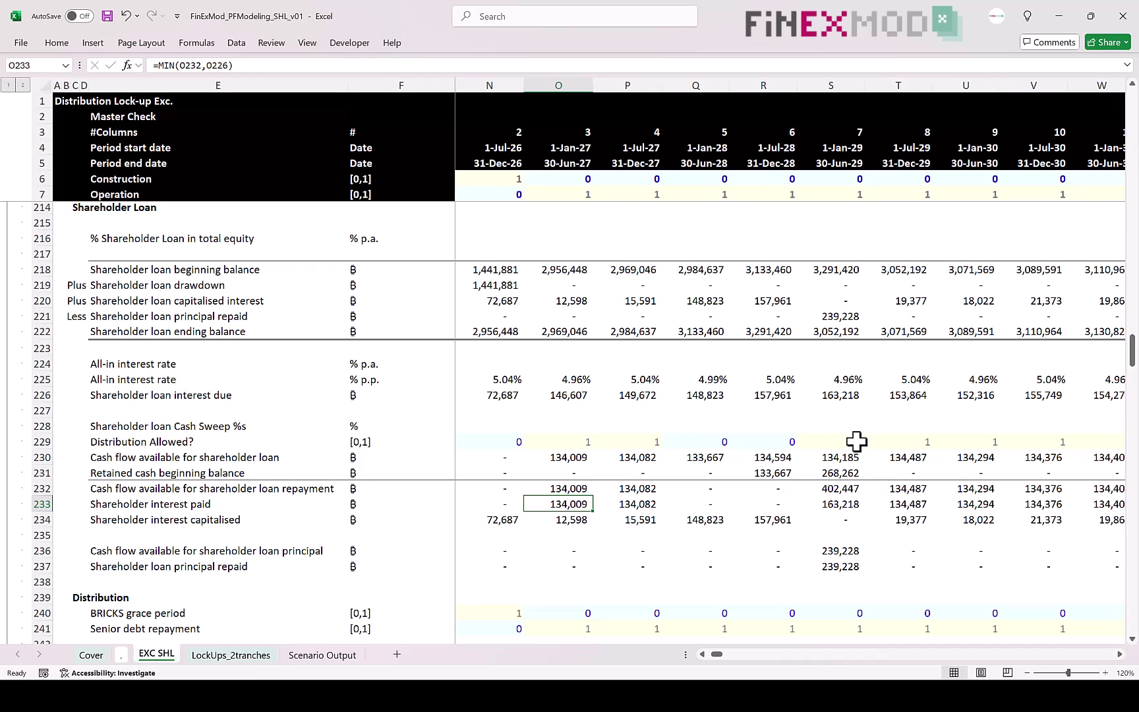
click(413, 65)
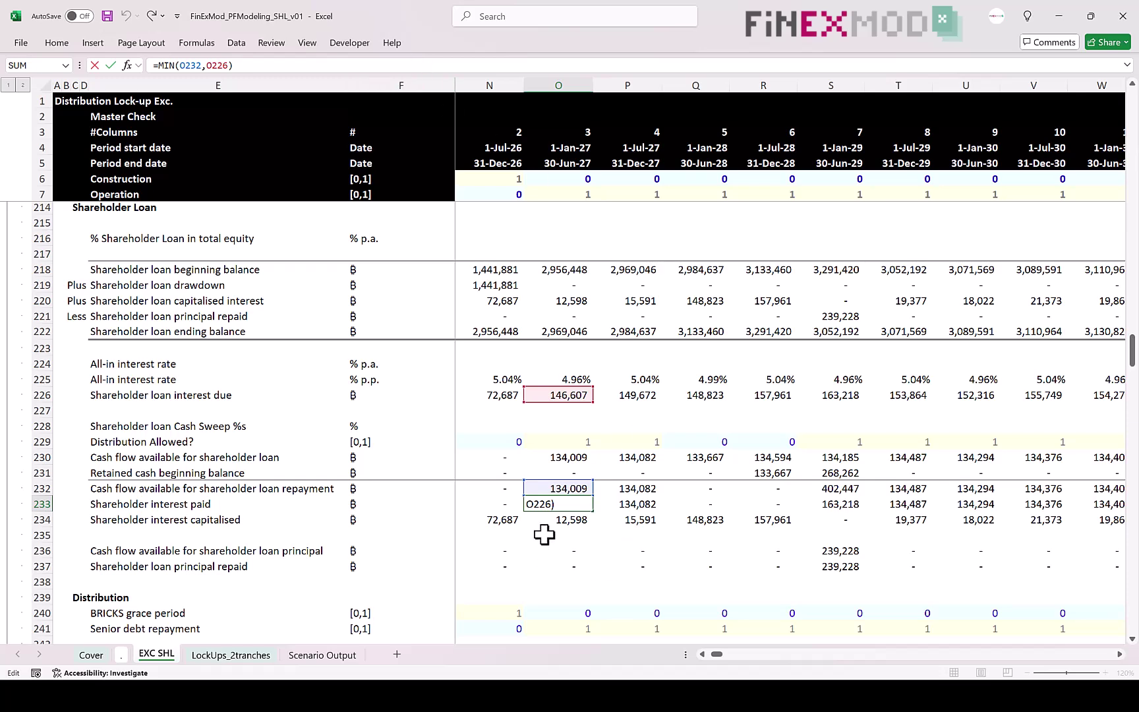
key(ctrl+Return)
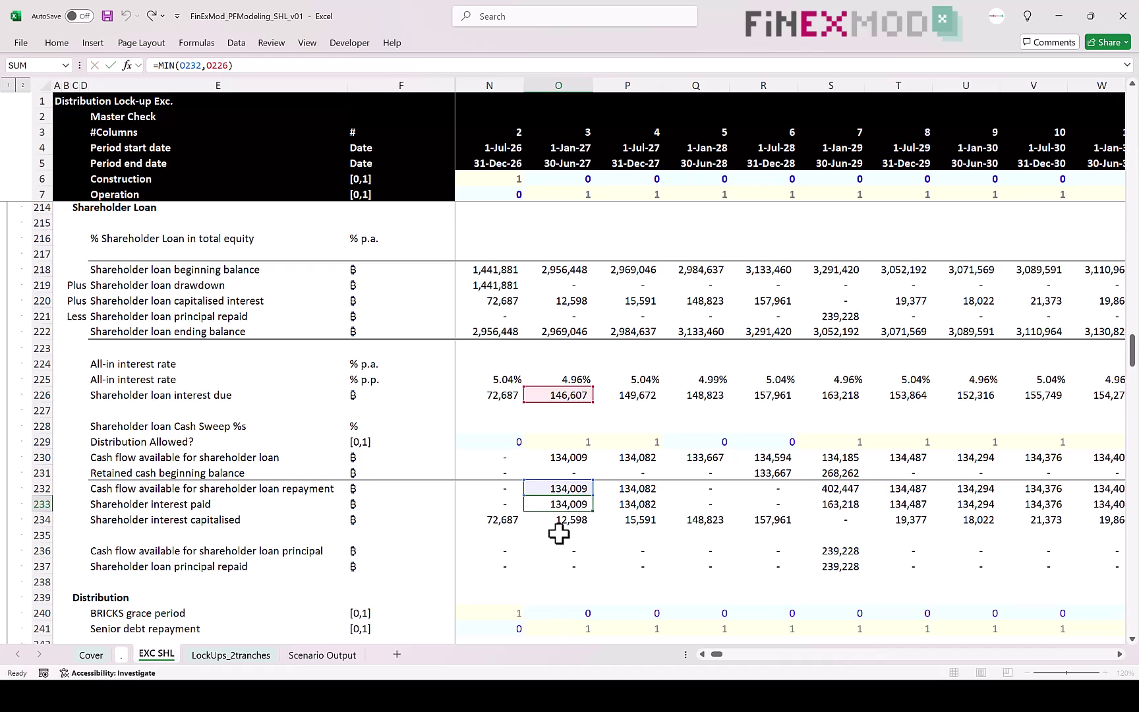
drag(691, 504, 764, 504)
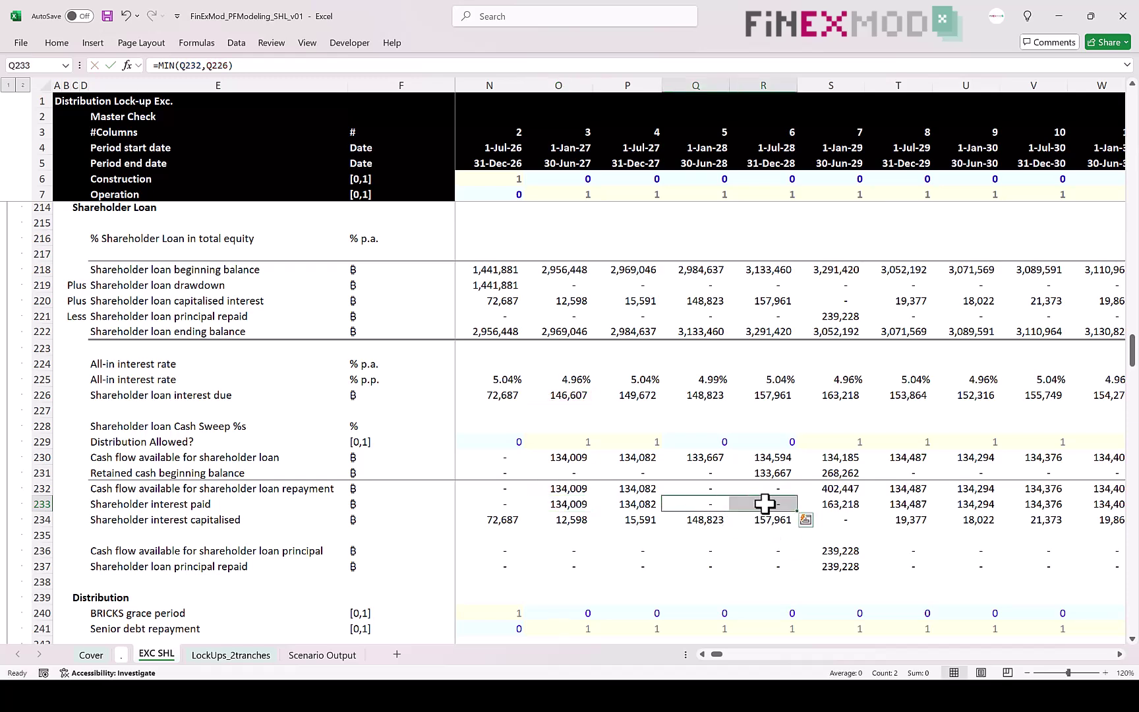
click(29, 300)
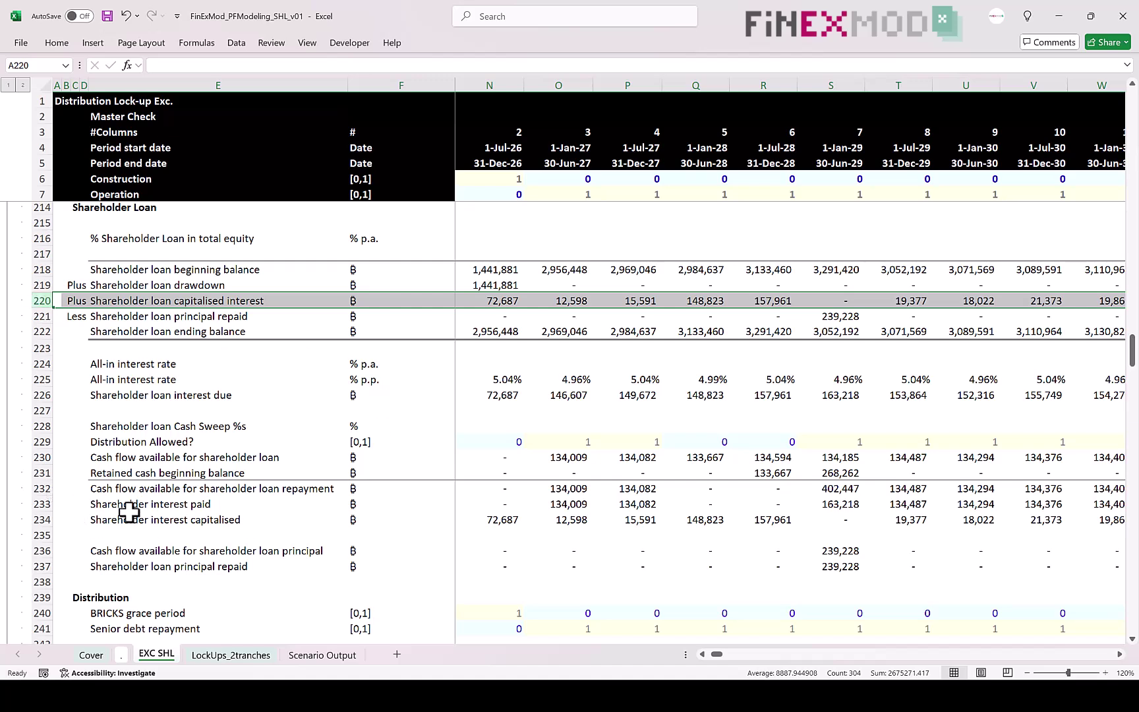
scroll(163, 485, down, 1)
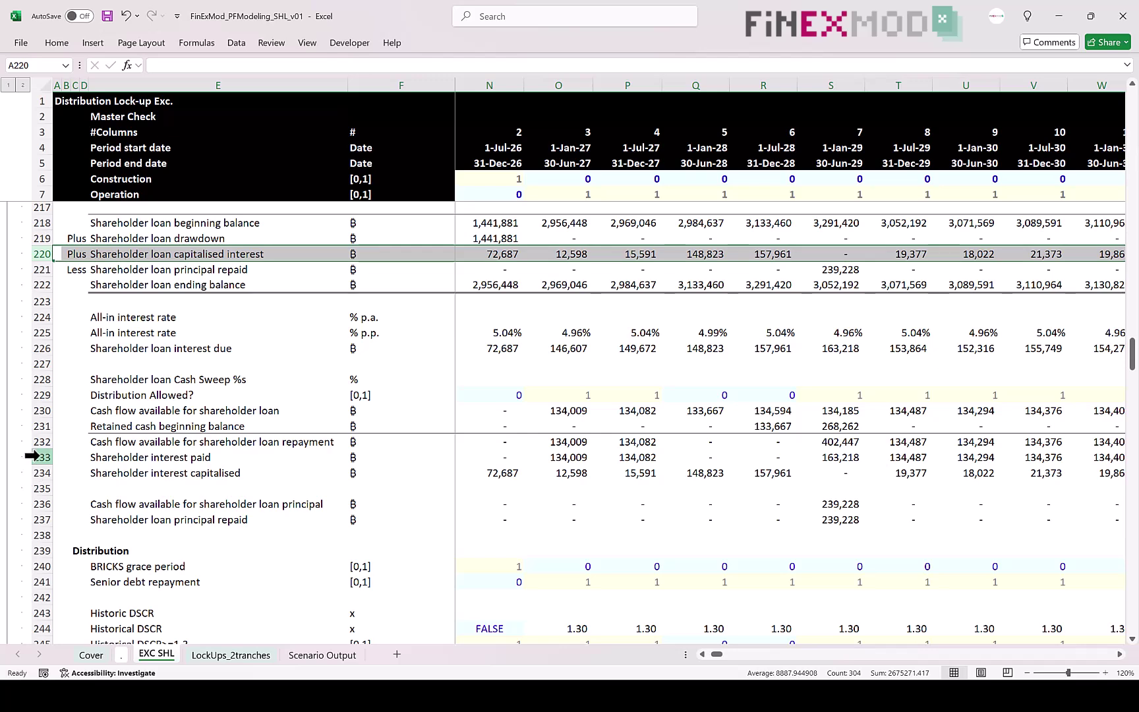
click(31, 456)
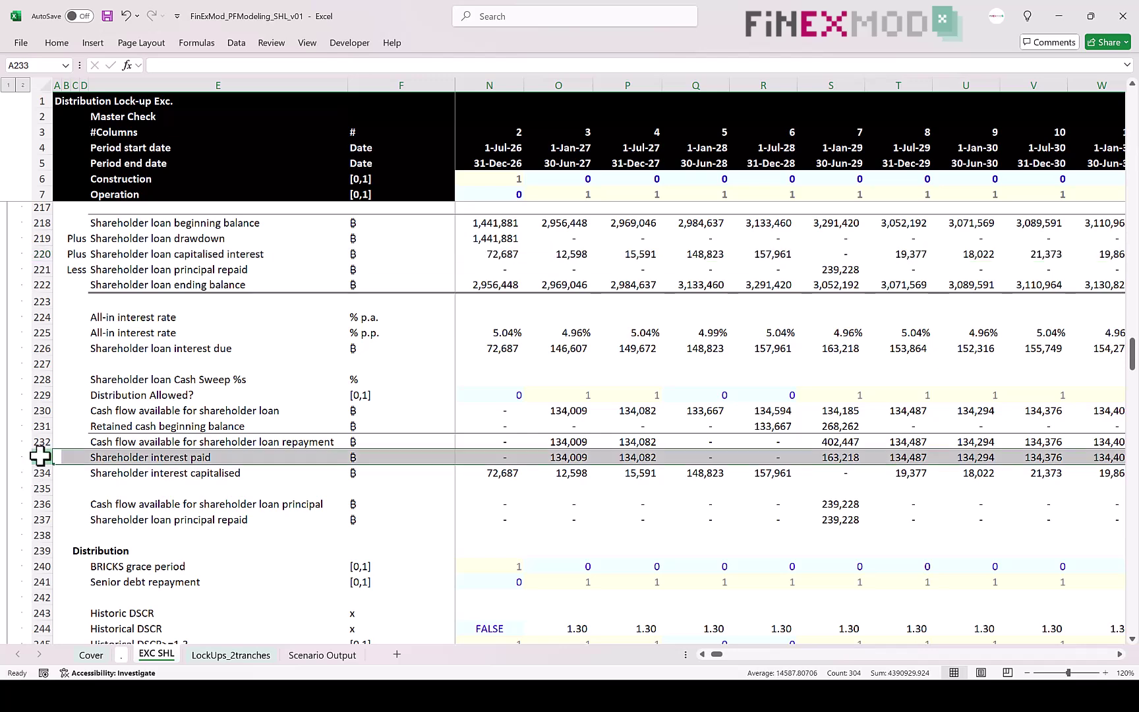
scroll(31, 455, down, 1)
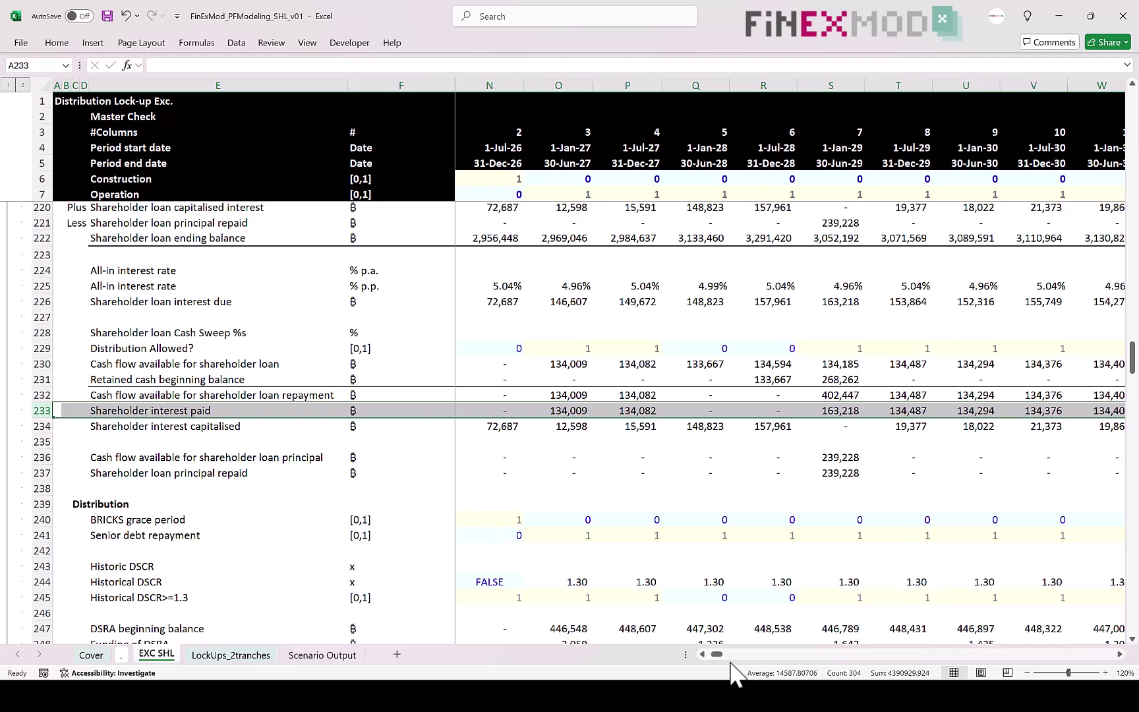
drag(720, 658, 681, 656)
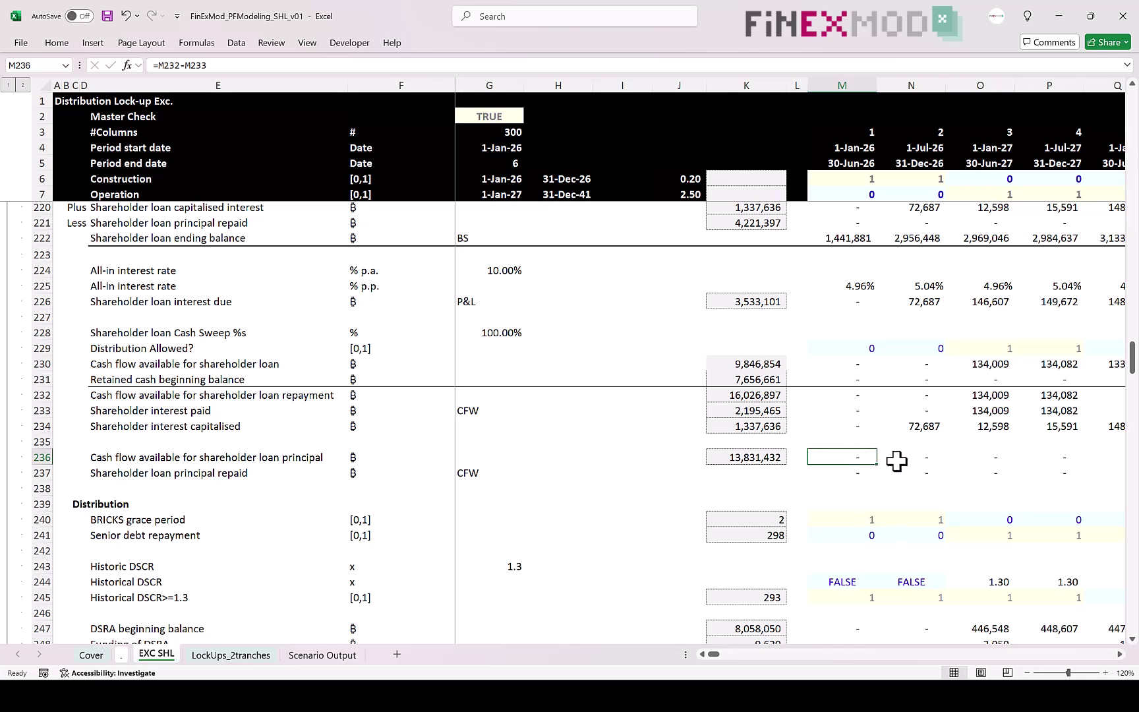
key(Right)
key(Right)
key(Right)
key(Right)
key(Right)
key(Right)
key(Right)
key(Right)
key(Right)
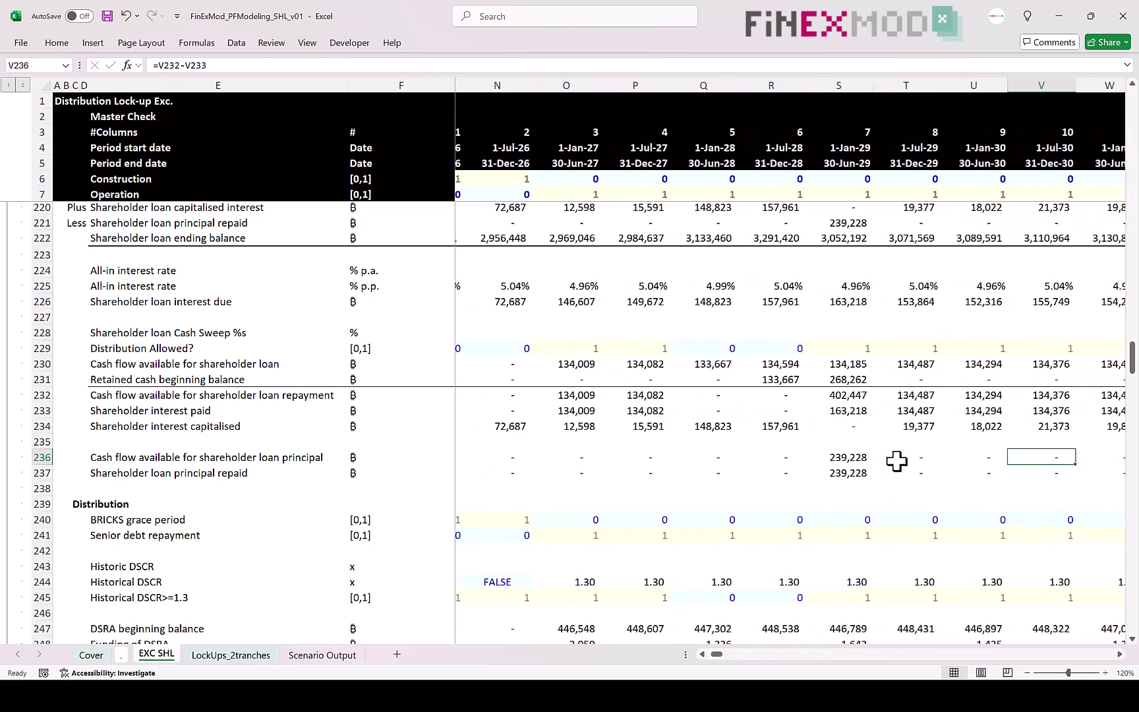
key(Right)
key(Right)
key(Right)
key(Right)
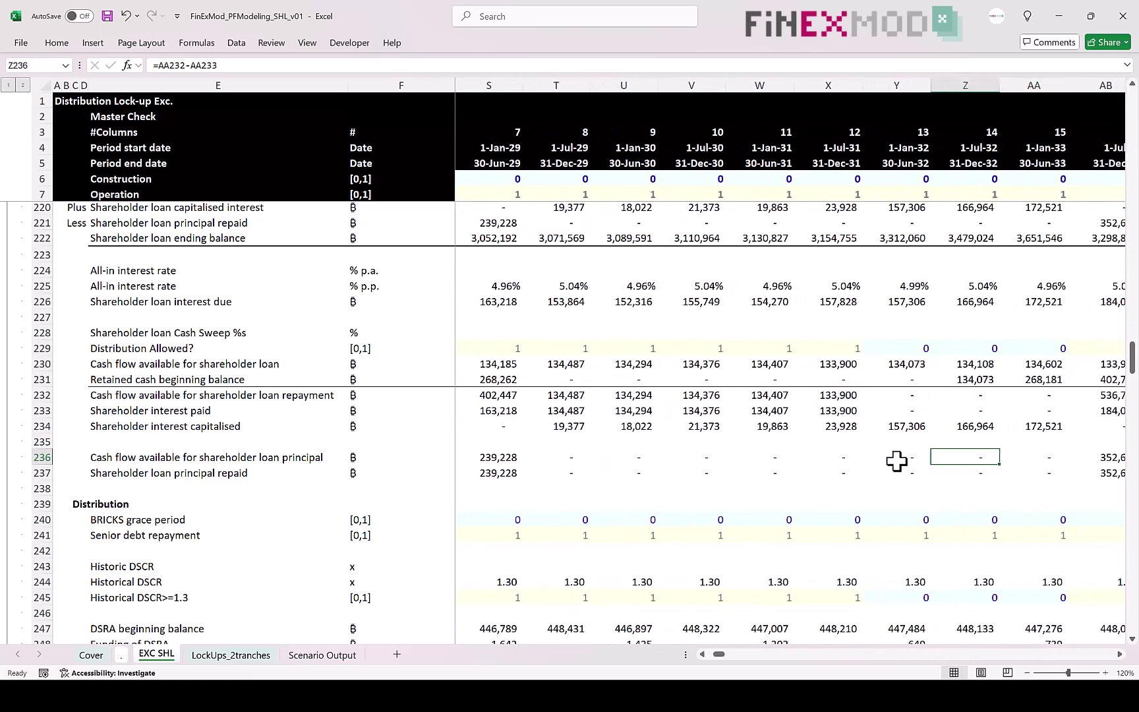
key(Right)
key(Right)
key(Right)
key(Right)
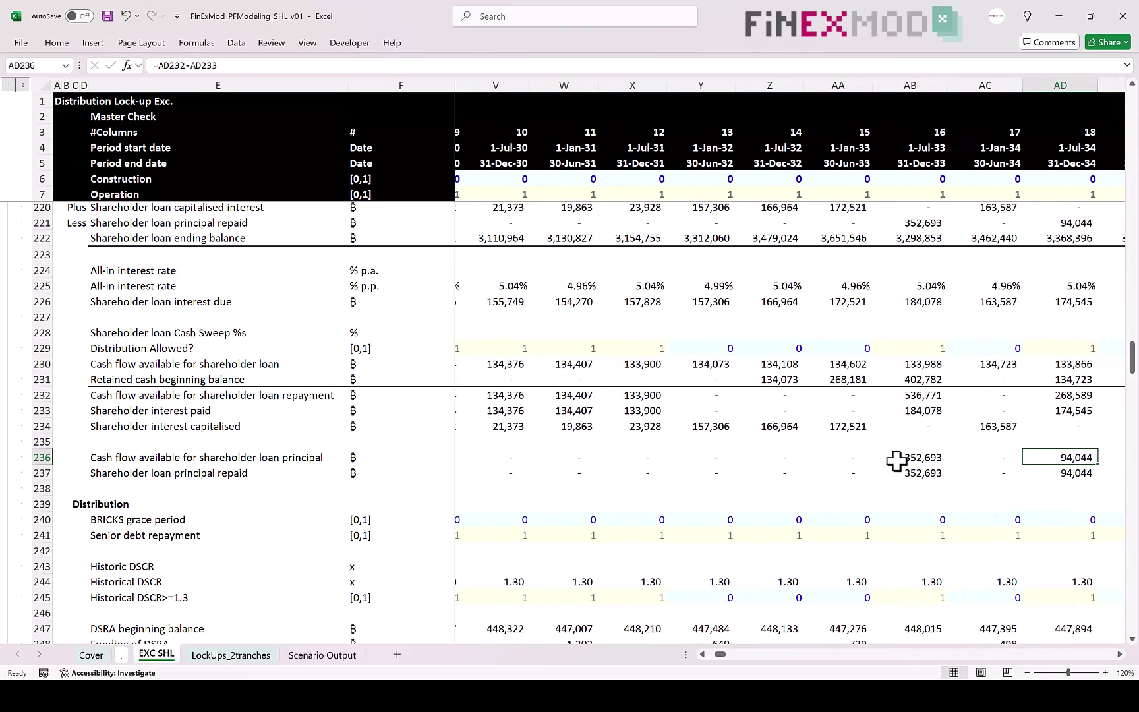
key(Right)
key(Right)
key(Right)
key(Right)
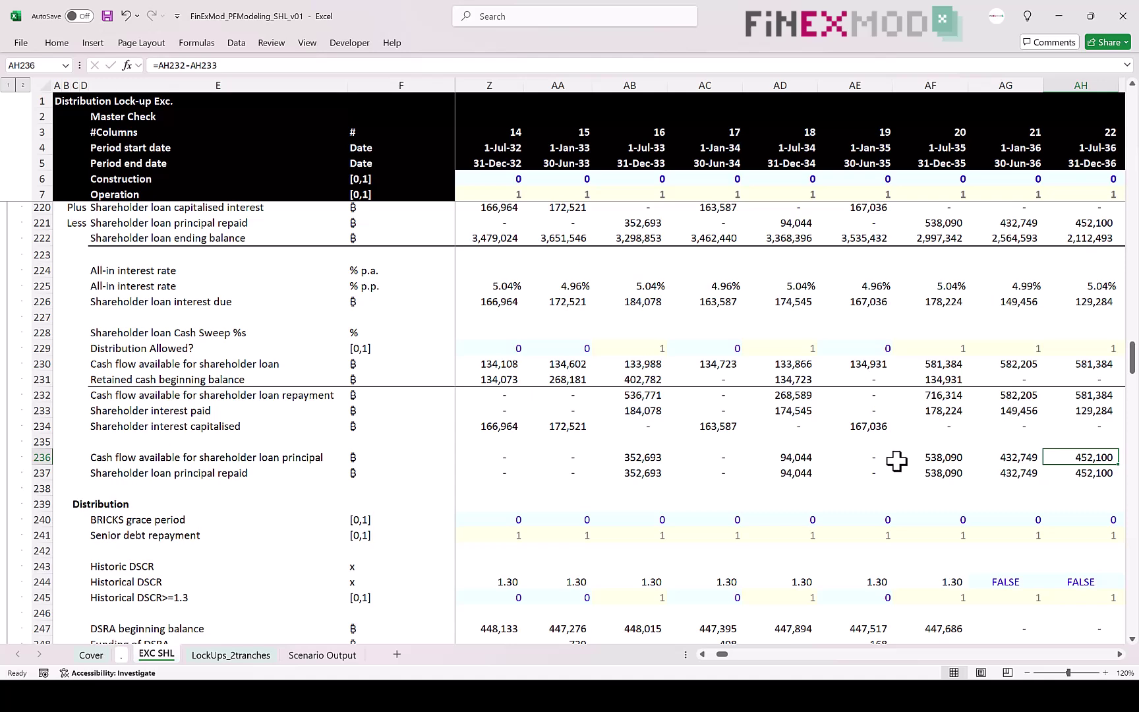
scroll(700, 510, down, 2)
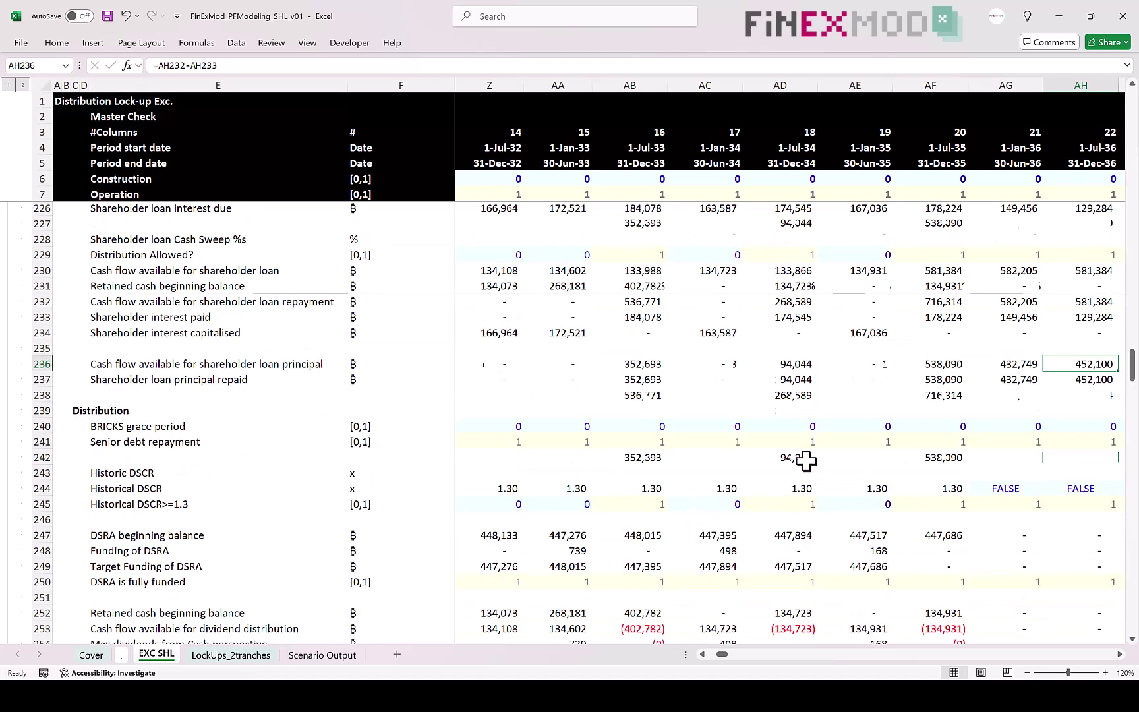
scroll(769, 400, up, 1)
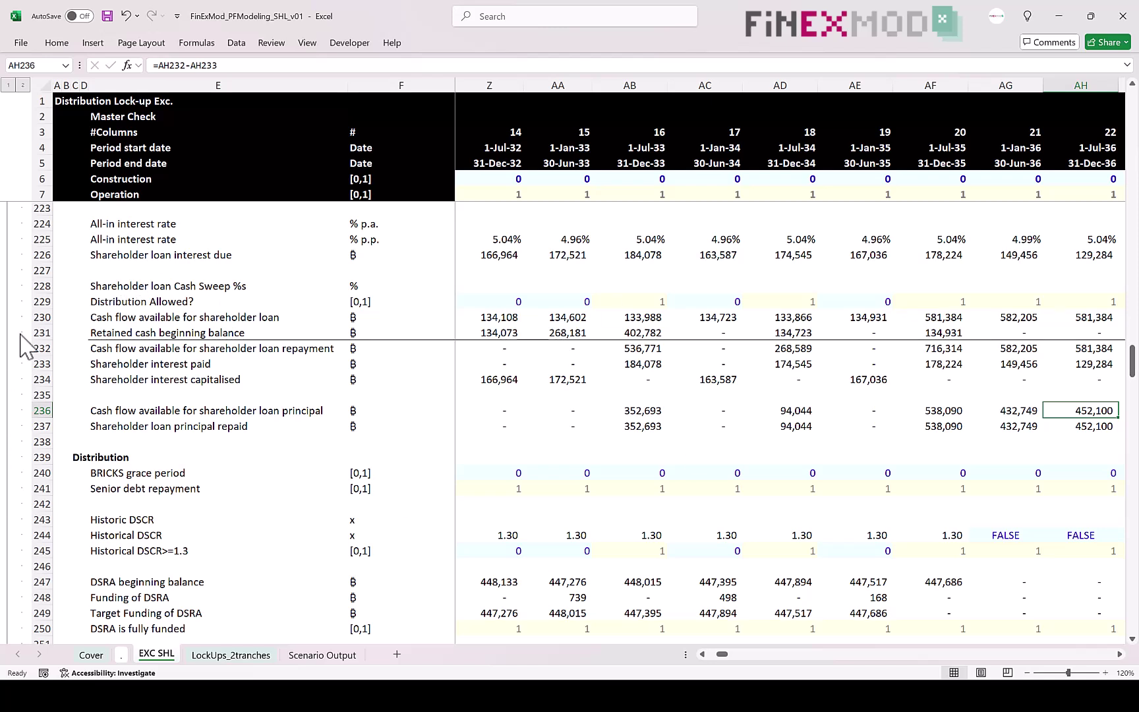
click(43, 301)
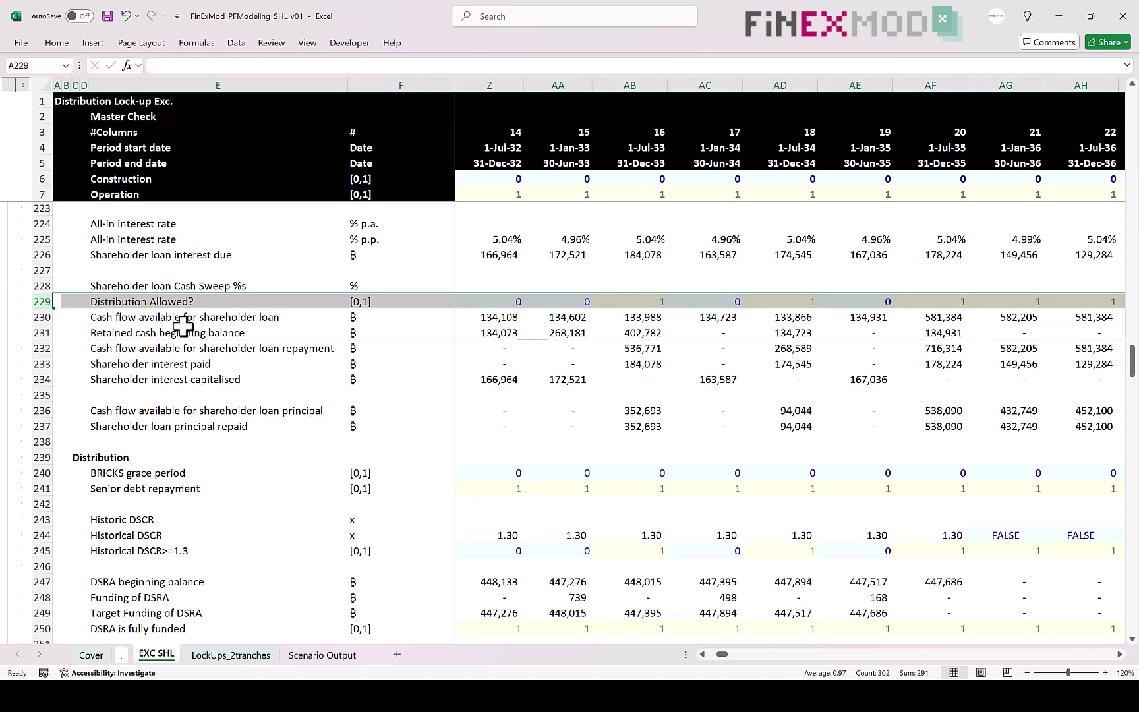
scroll(198, 439, down, 3)
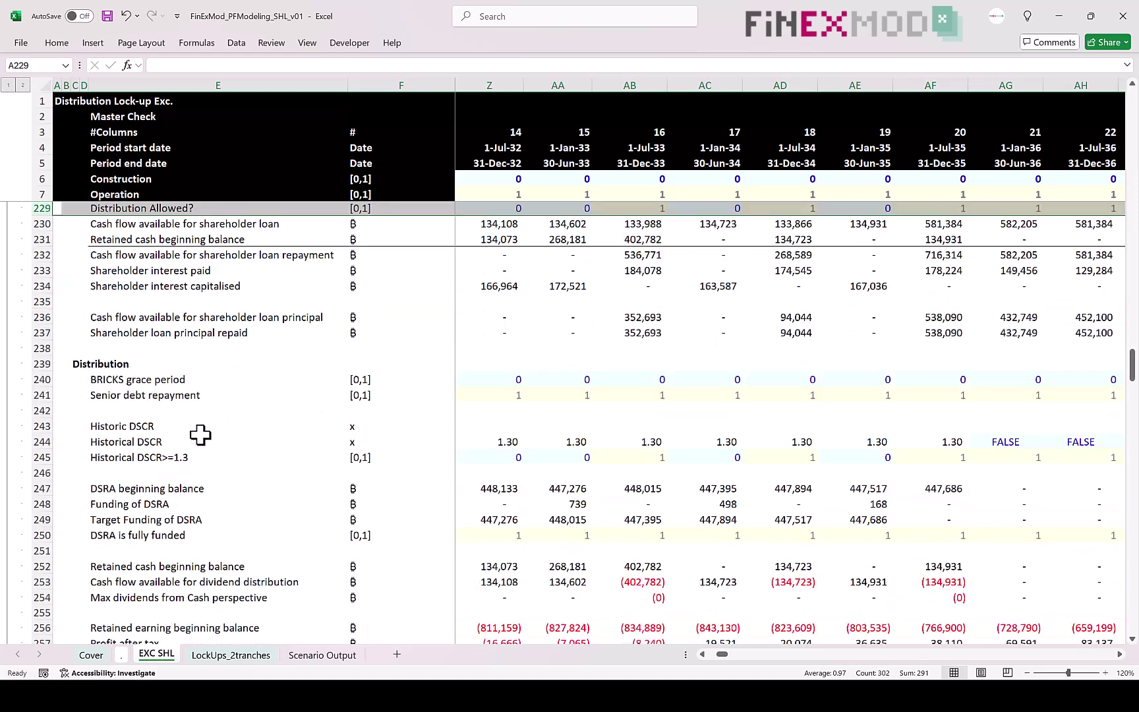
scroll(286, 443, down, 1)
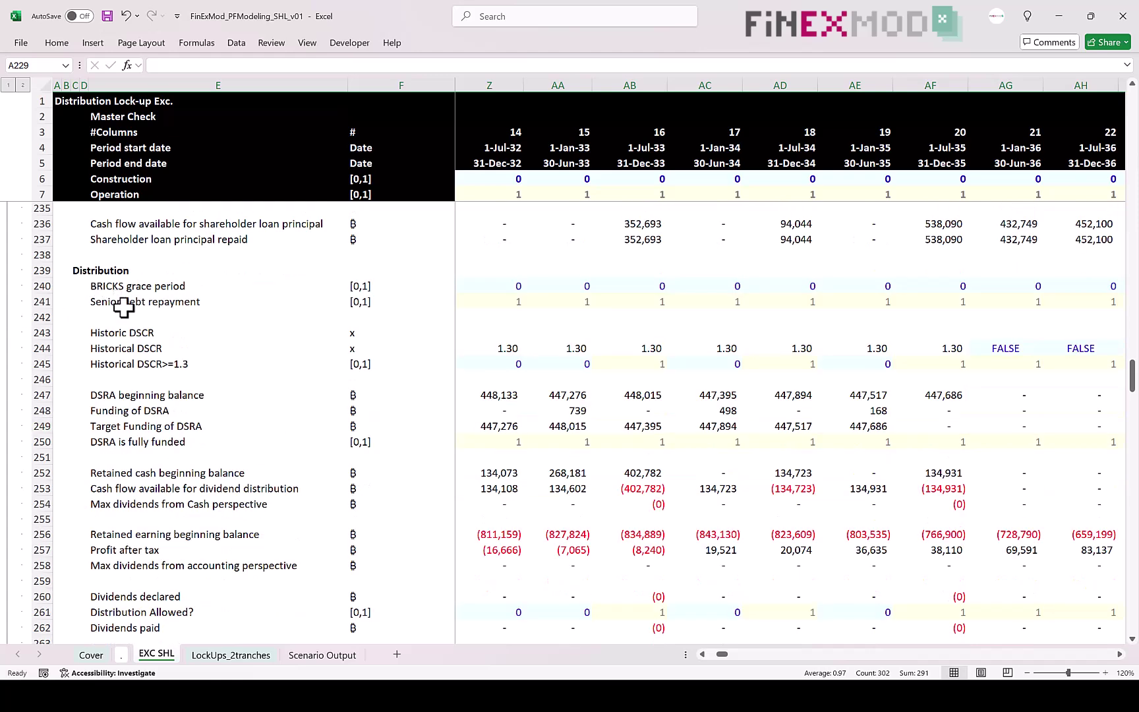
scroll(136, 334, down, 2)
scroll(149, 379, up, 2)
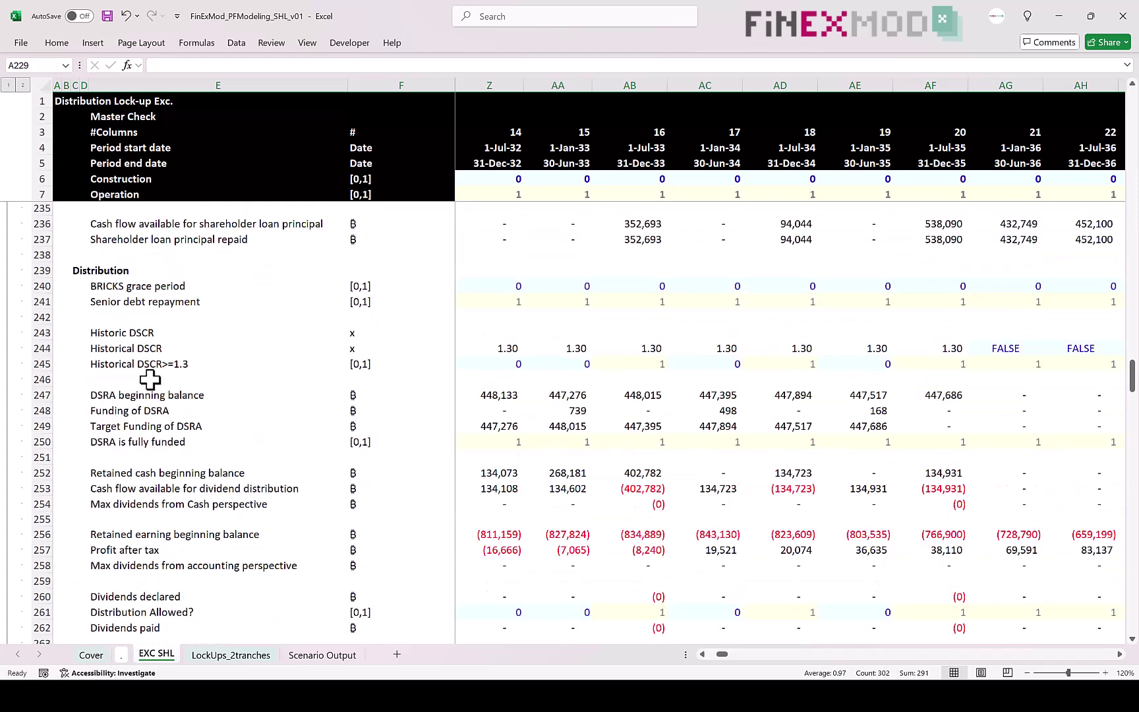